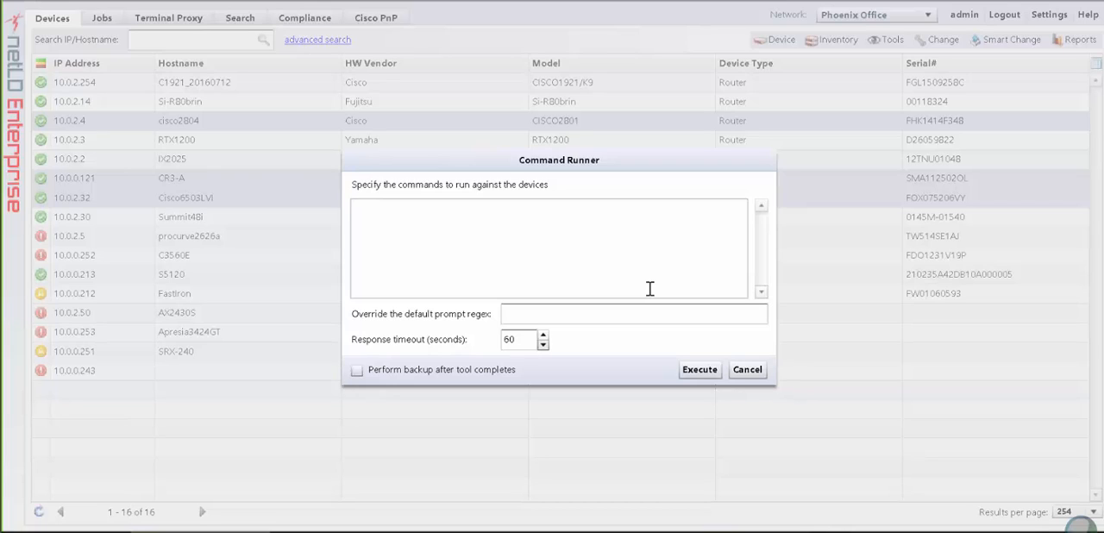
- Run the commands "show version" and "show ip int" against the three selected Cisco devices
left_click(678, 269)
type("show version")
key("Return")
type("show")
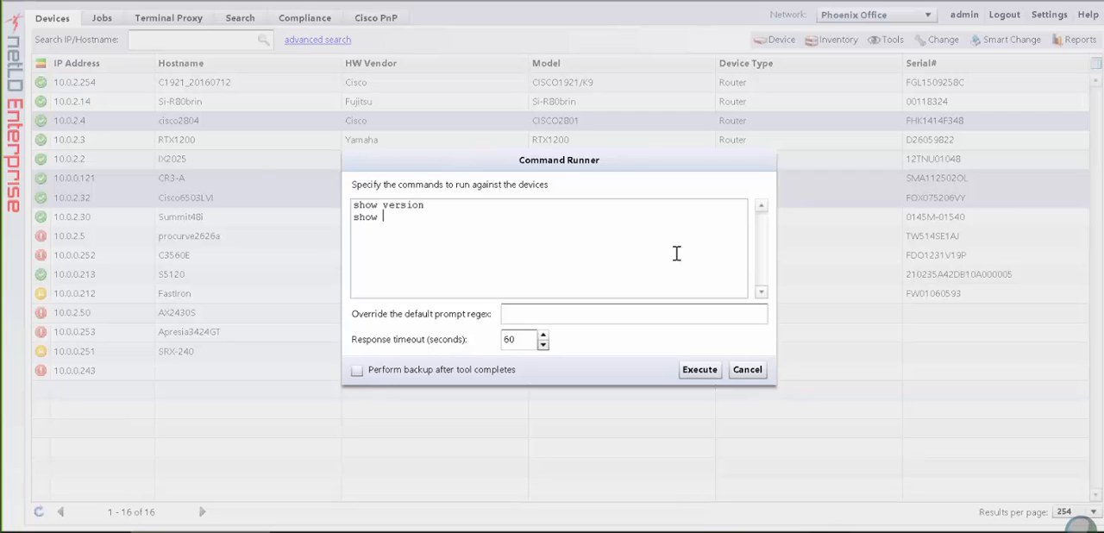
type(" ip int br")
left_click(698, 372)
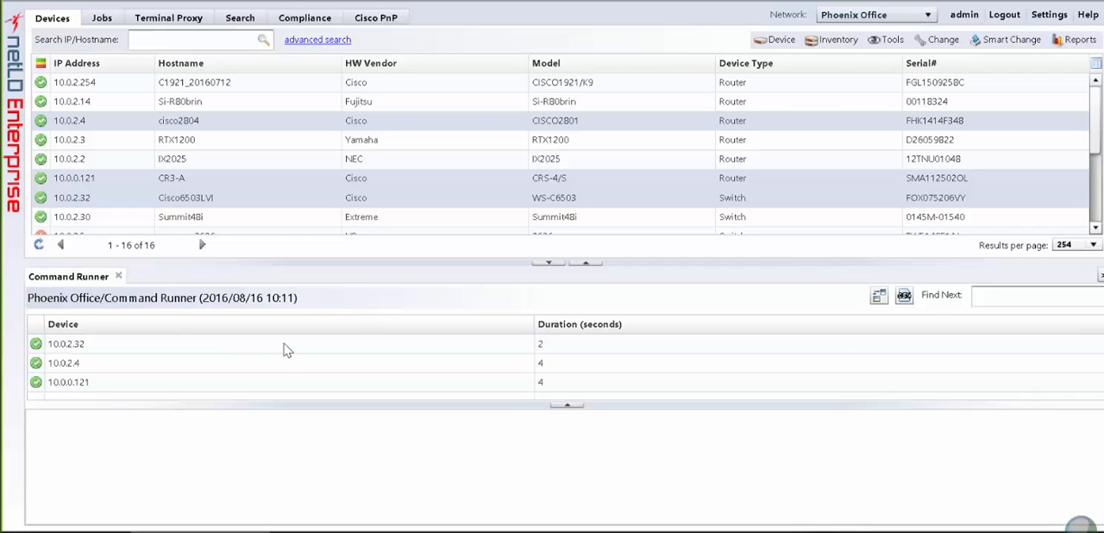
- Review the command output of devices 10.0.2.32, 10.0.0.121 and 10.0.2.4
left_click(287, 350)
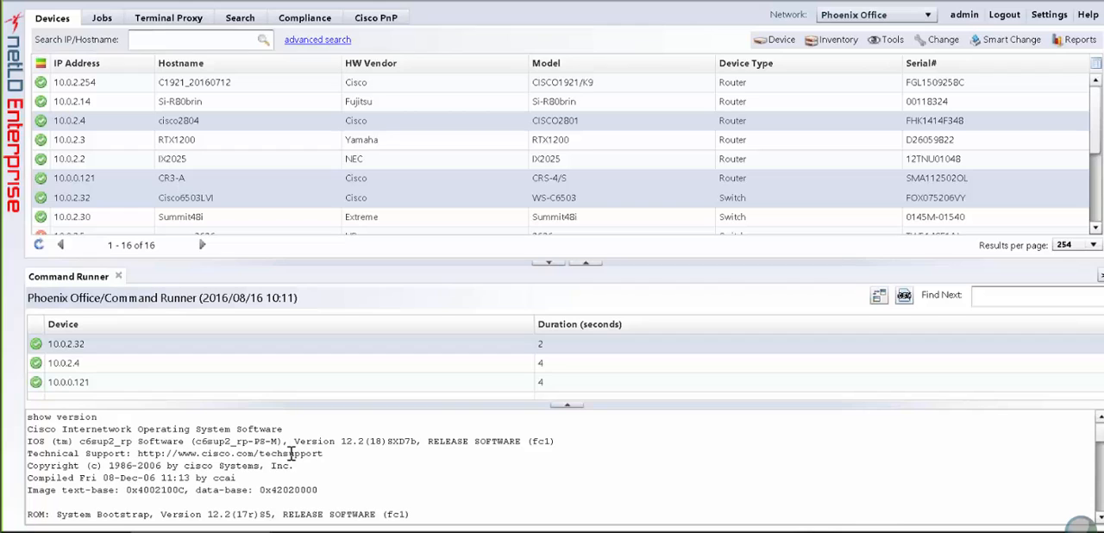
key("Down")
key("Down")
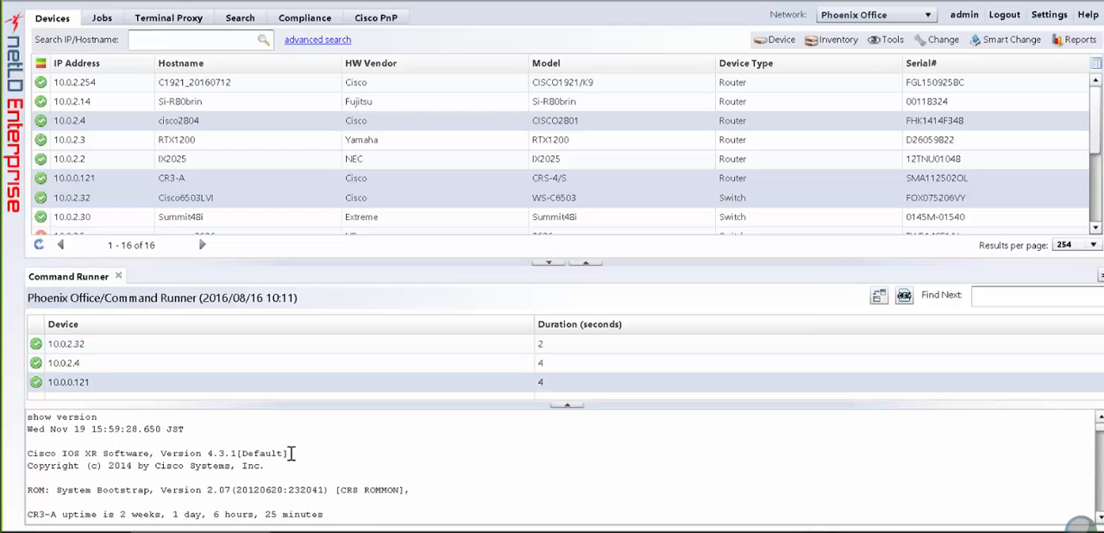
left_click(316, 366)
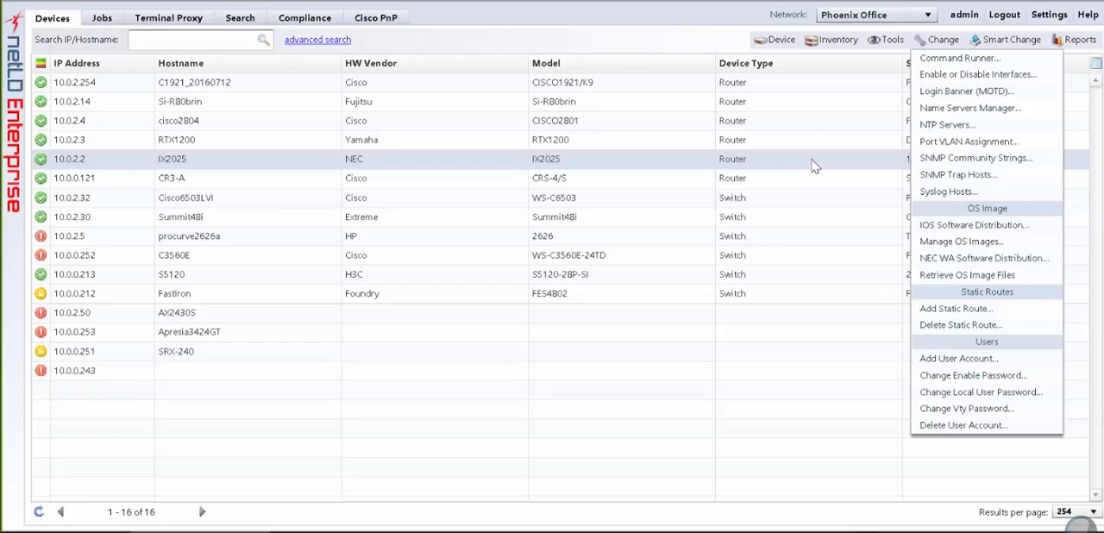
- Set interface FastEthernet0/1.0 on the IX2025 router to UP and open the interface's result
left_click(815, 167)
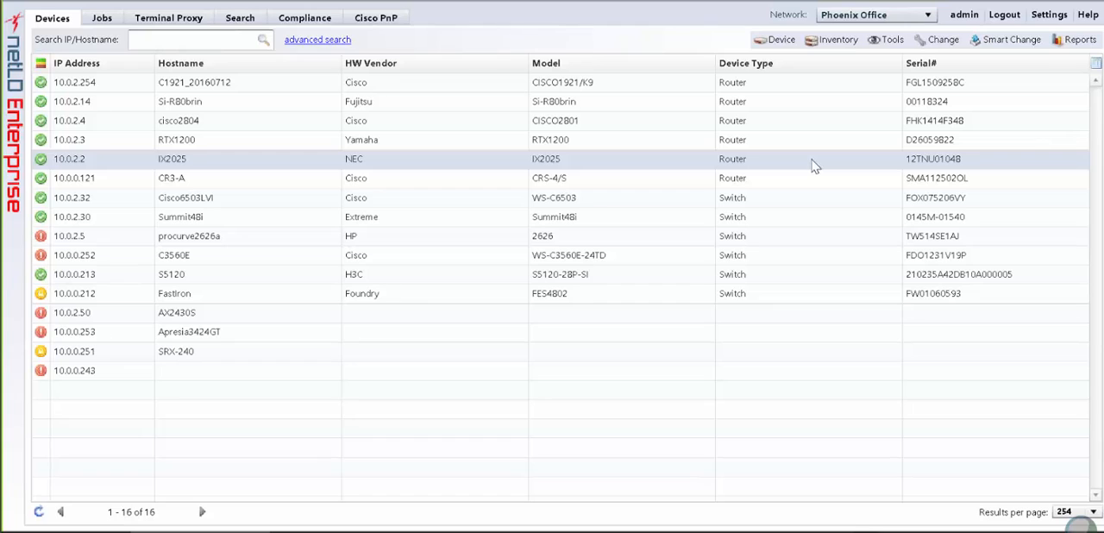
left_click(921, 50)
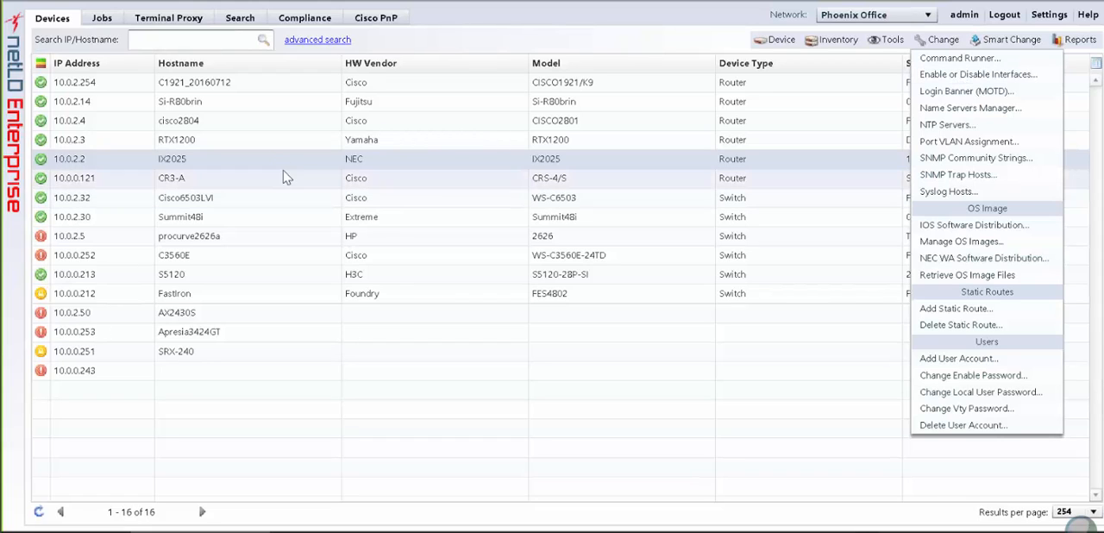
left_click(946, 77)
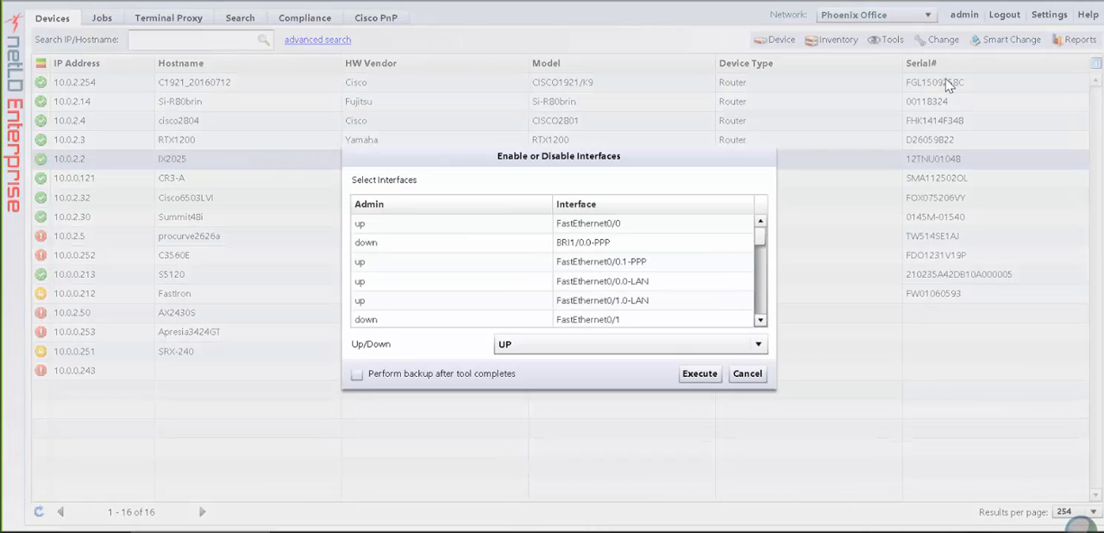
left_click(760, 320)
left_click(759, 320)
left_click(759, 320)
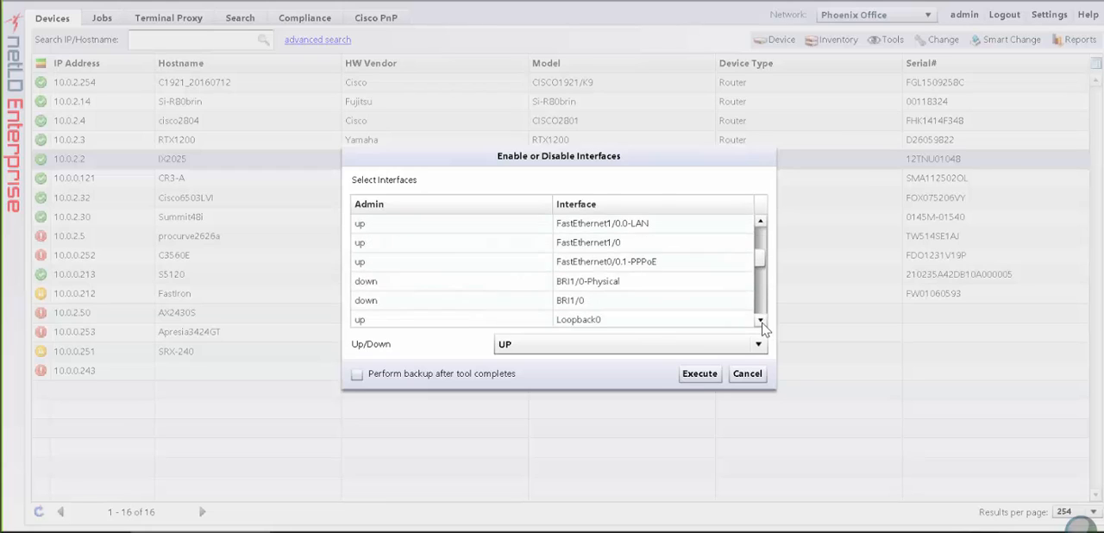
left_click(760, 320)
left_click(760, 320)
left_click(760, 319)
left_click(760, 320)
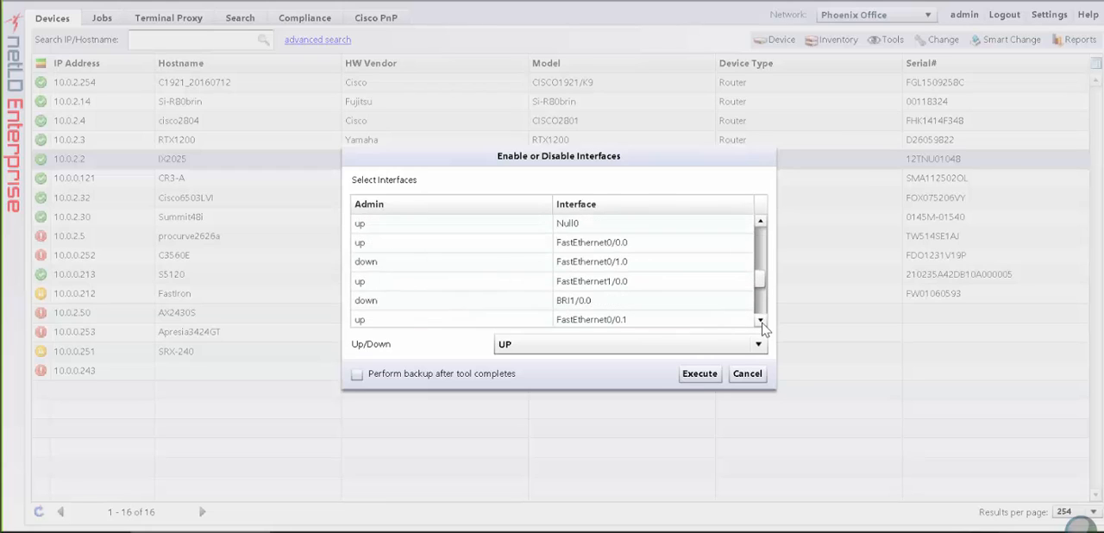
left_click(759, 320)
left_click(760, 320)
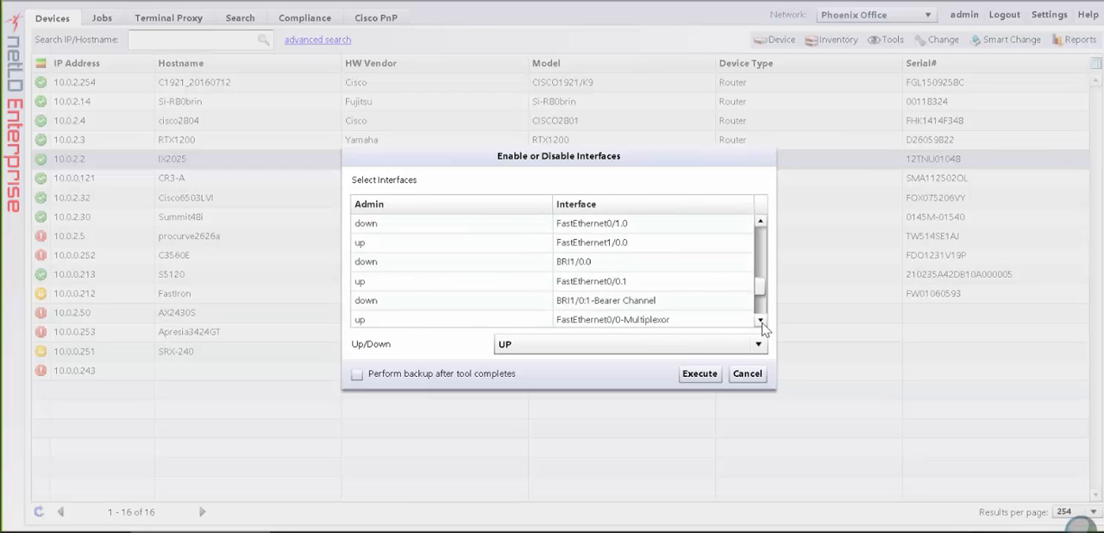
left_click(760, 226)
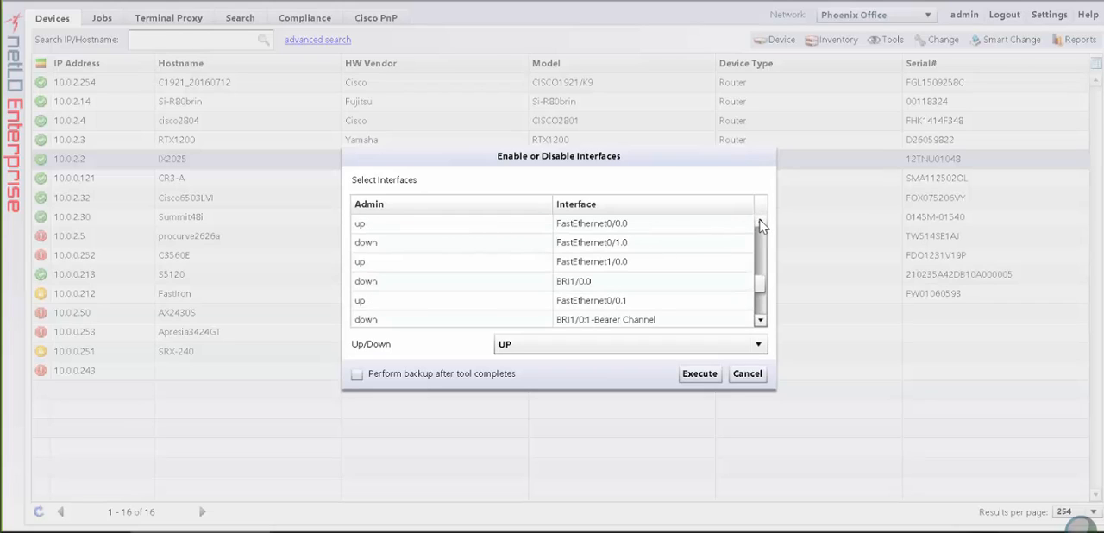
left_click(478, 250)
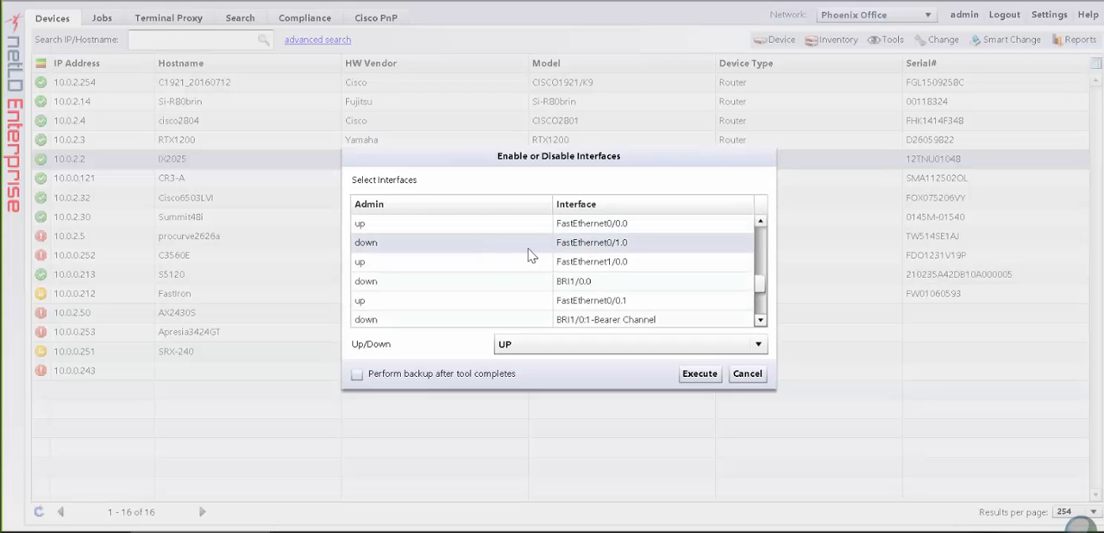
left_click(538, 345)
left_click(697, 374)
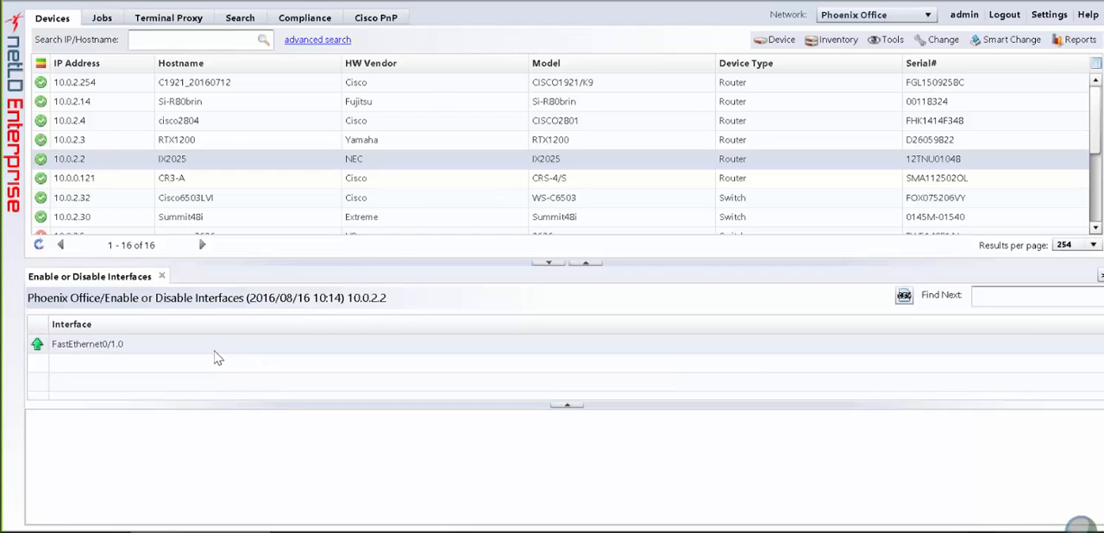
left_click(200, 351)
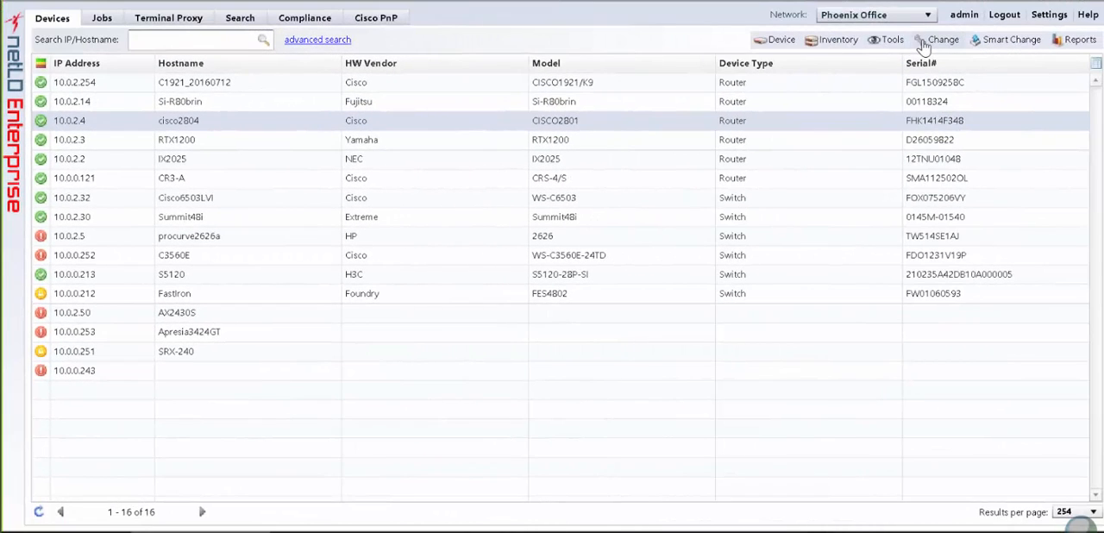
- Apply the login banner "NEW LOG IN BANNER" to cisco2804, then view and close the device's result
left_click(924, 43)
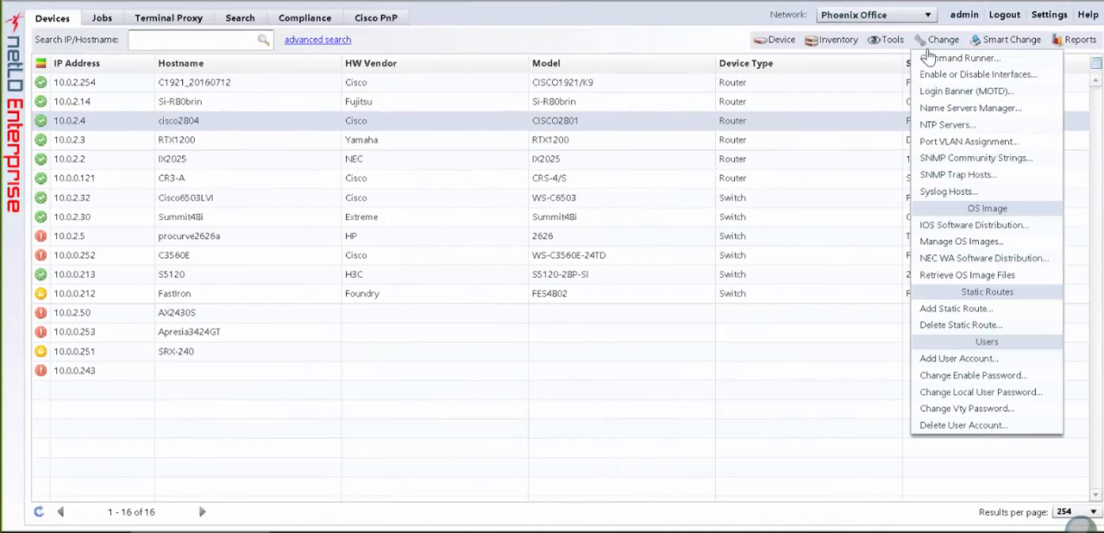
left_click(966, 91)
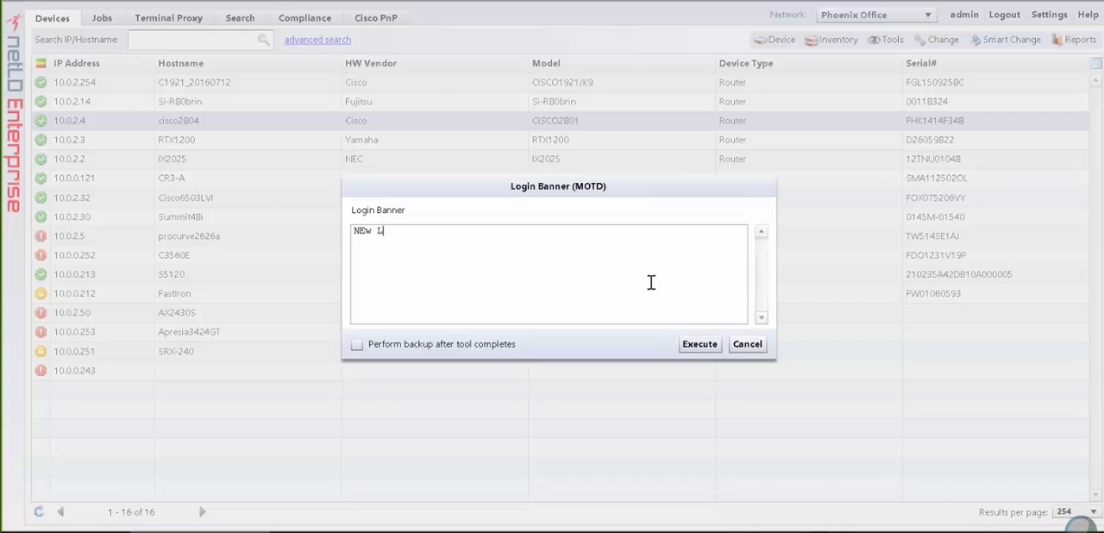
type("EW LOG IN BANNER")
left_click(695, 349)
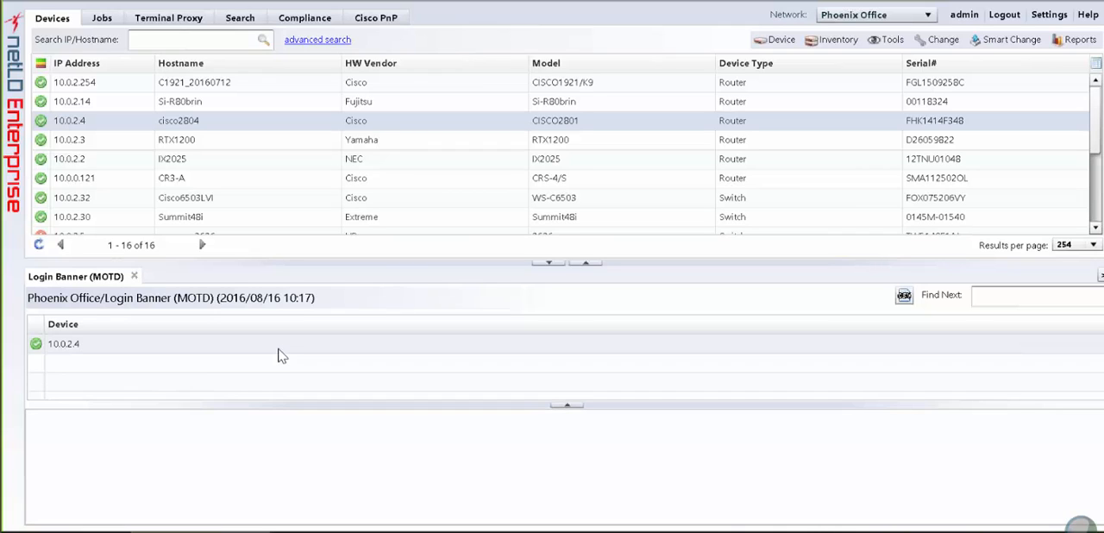
left_click(248, 353)
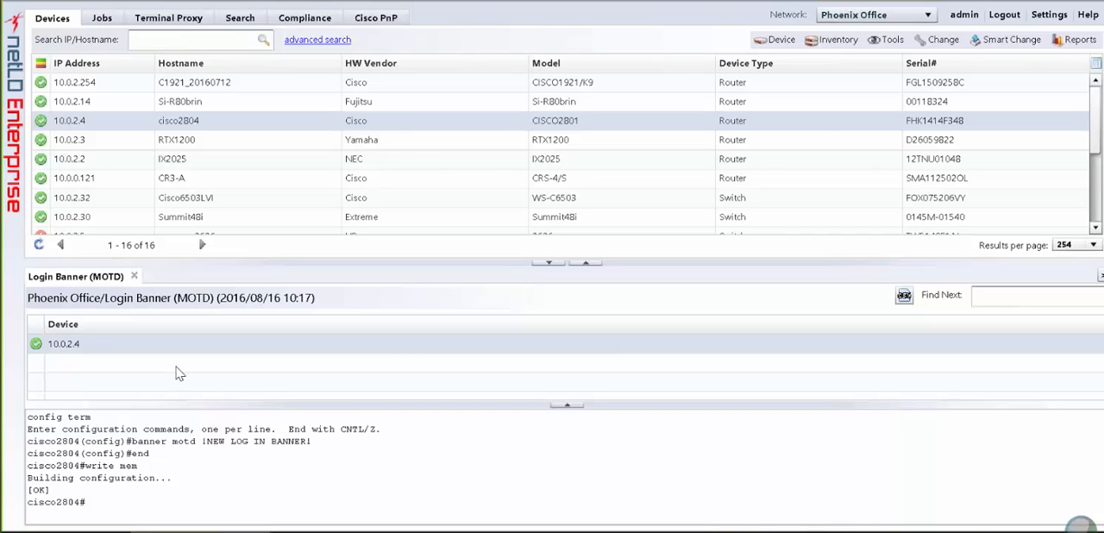
left_click(135, 277)
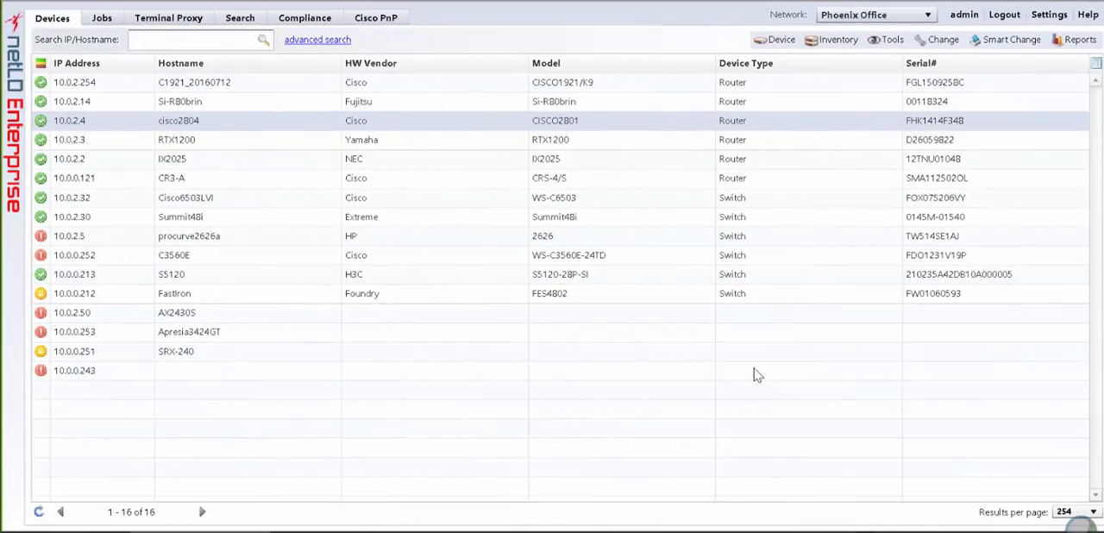
- Add name server 10.0.0.100 with domain suffix example.net to cisco2804 and close the results
left_click(931, 43)
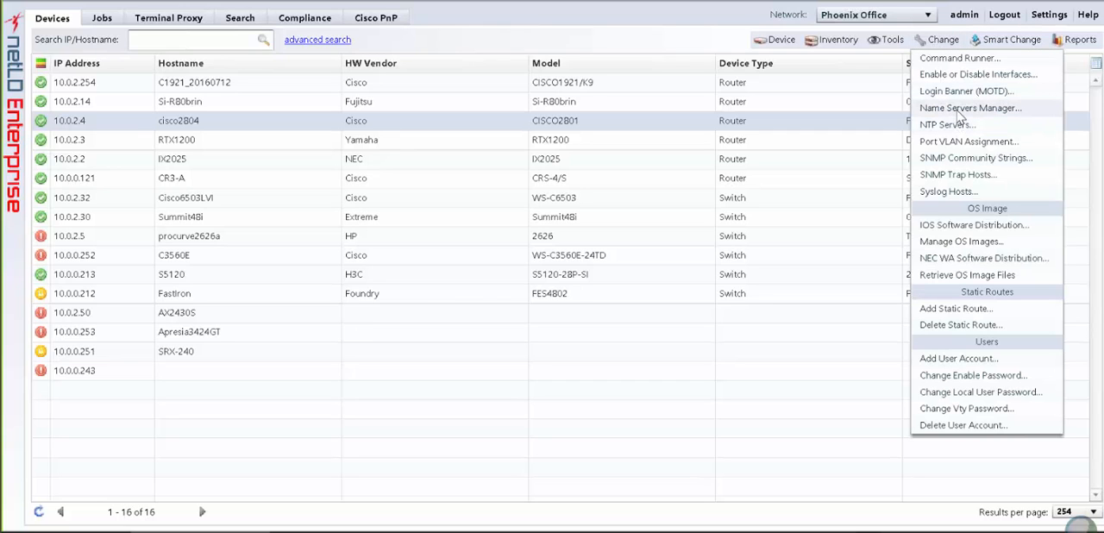
left_click(962, 109)
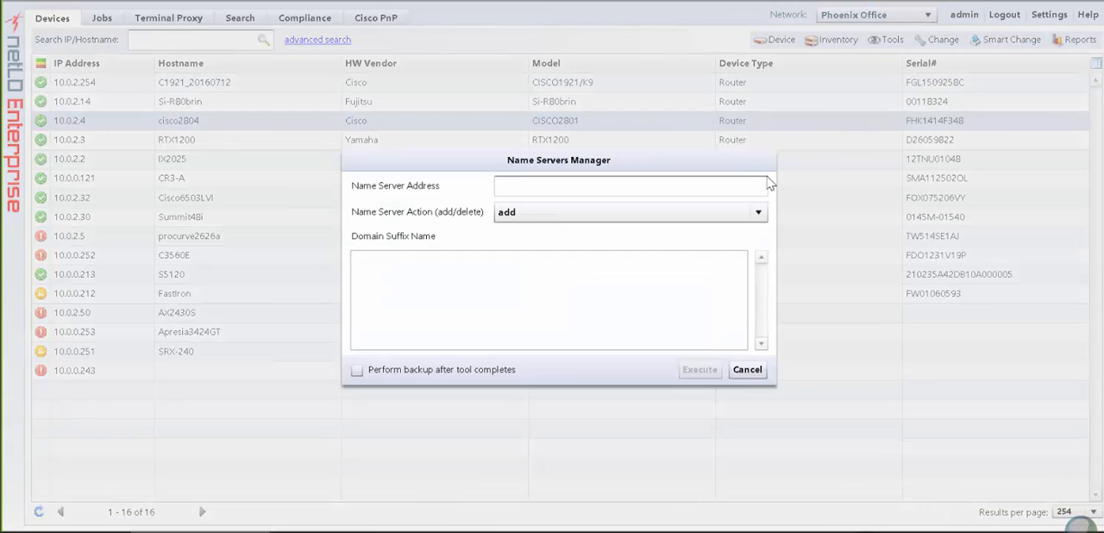
left_click(681, 189)
type("10.0.0")
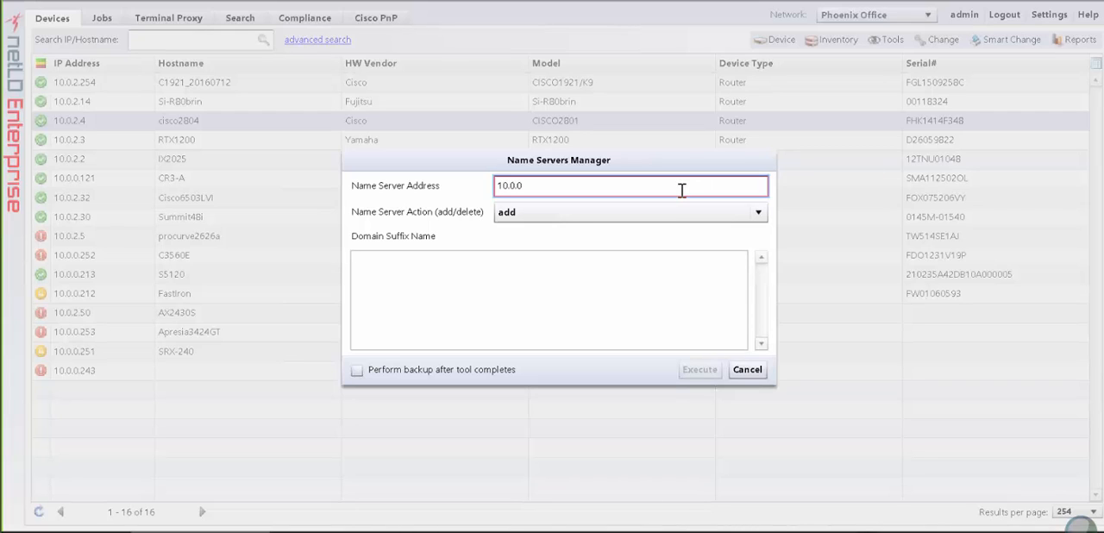
type(".100")
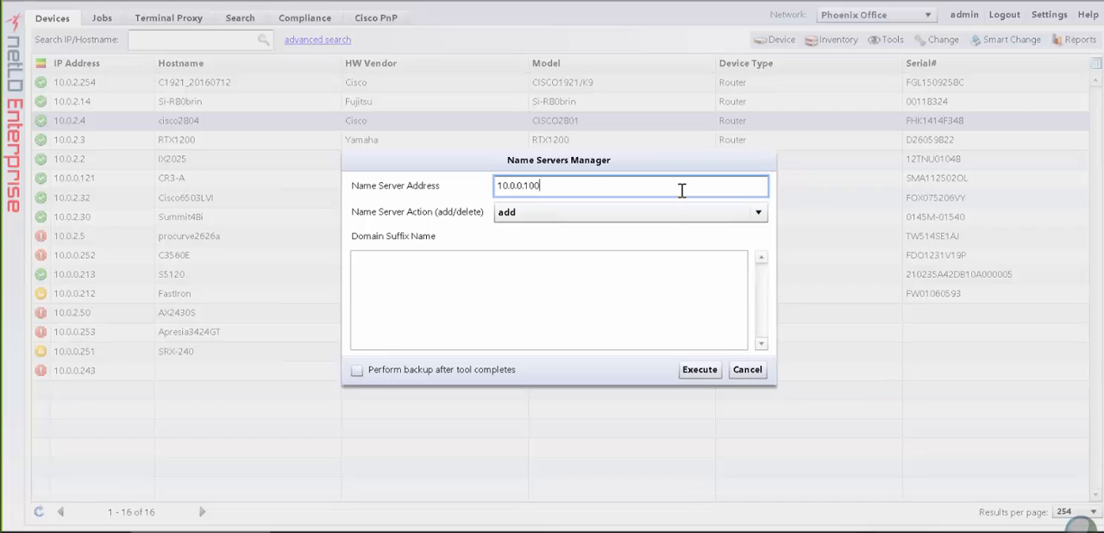
left_click(583, 288)
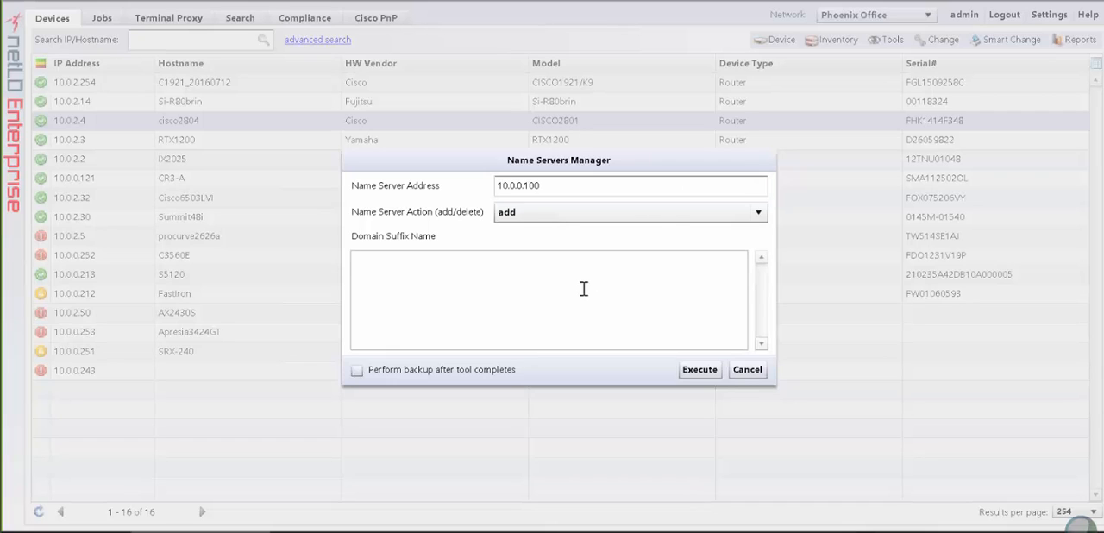
type("example.net")
left_click(704, 377)
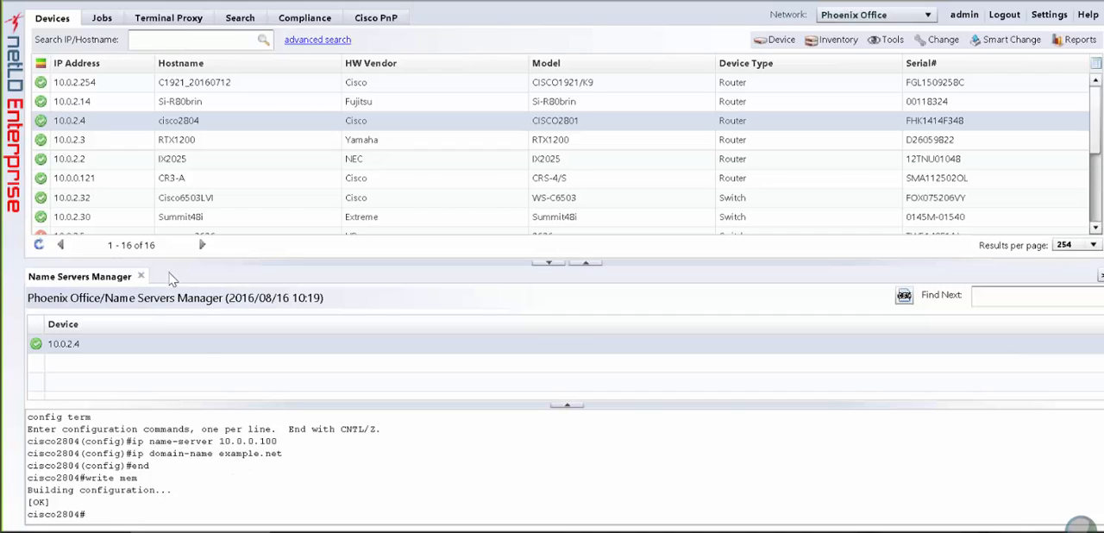
left_click(141, 276)
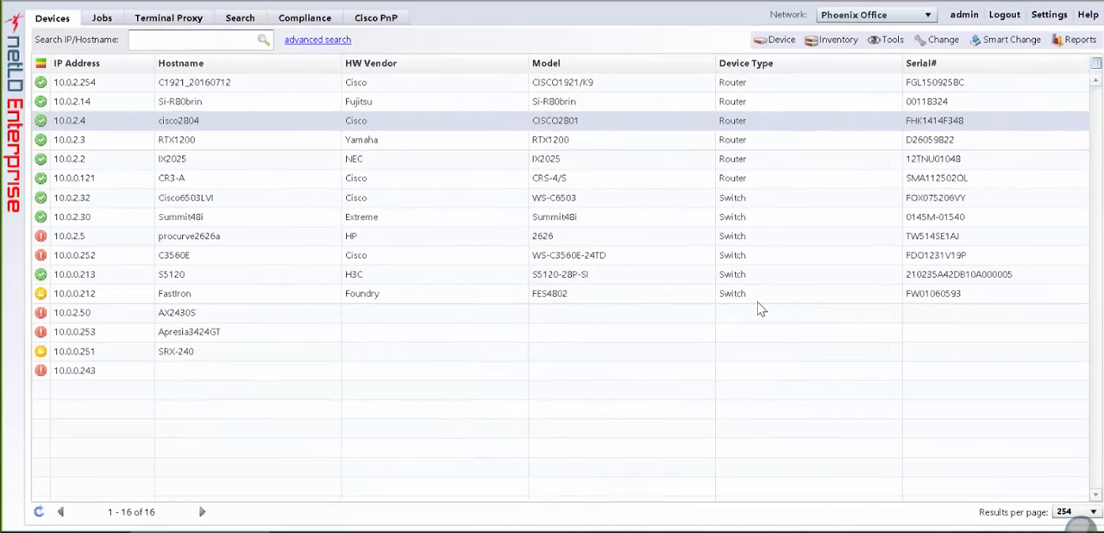
- Add an NTP server by IP address to cisco2804 and open the device's result
left_click(927, 44)
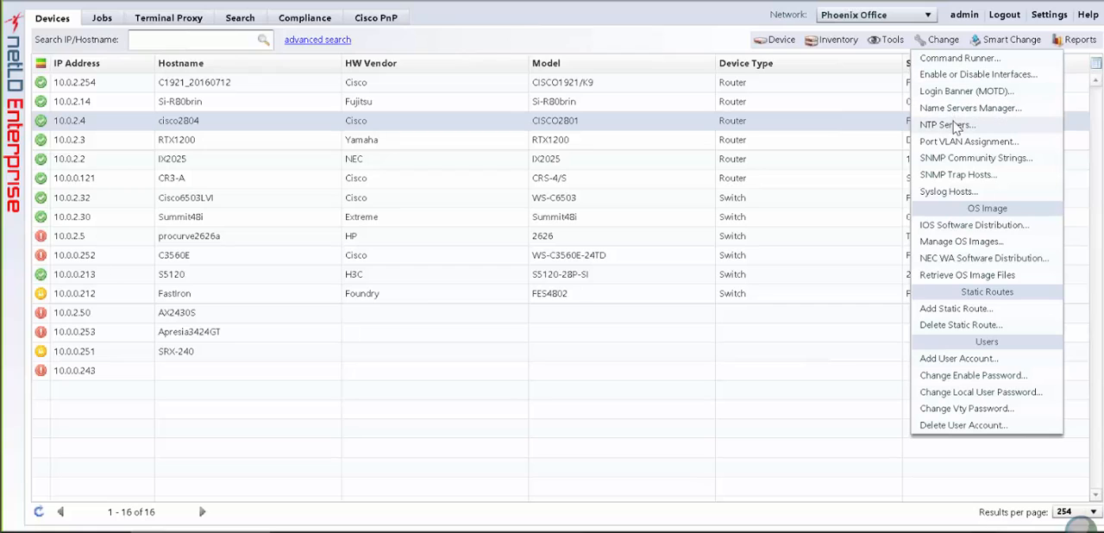
left_click(967, 127)
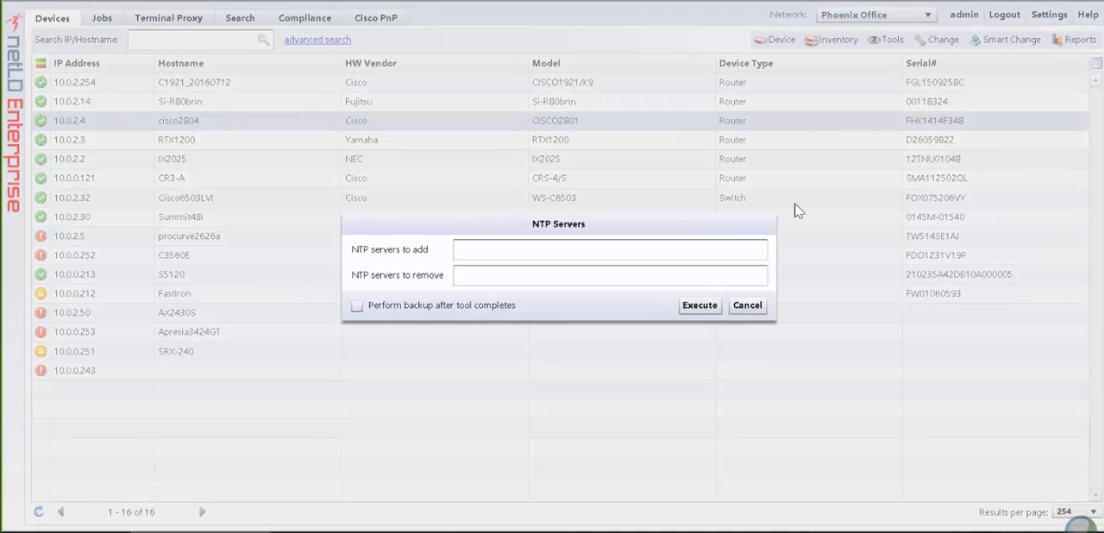
left_click(619, 252)
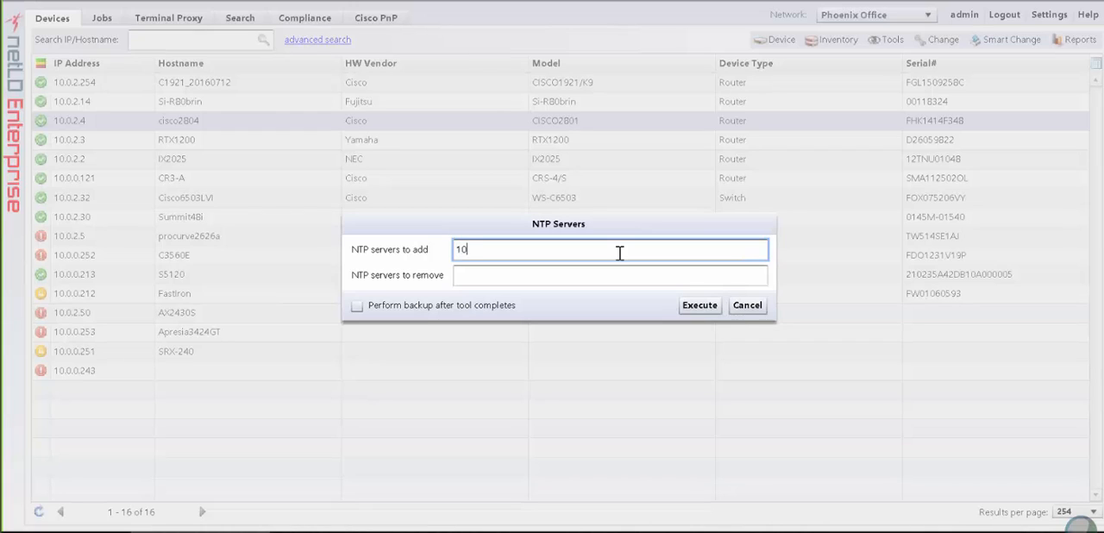
type("10.0.0.1")
left_click(698, 306)
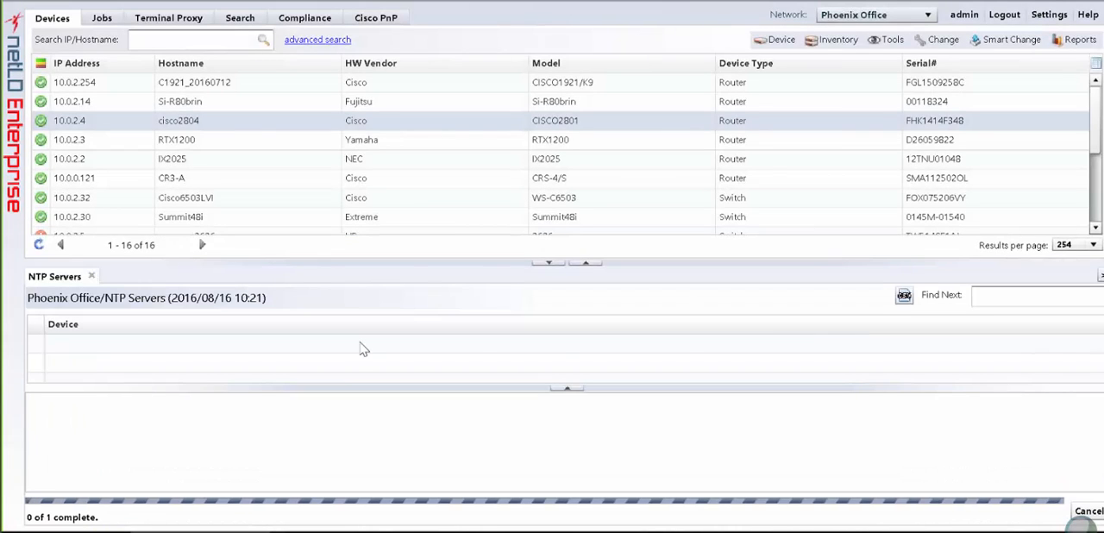
left_click(175, 348)
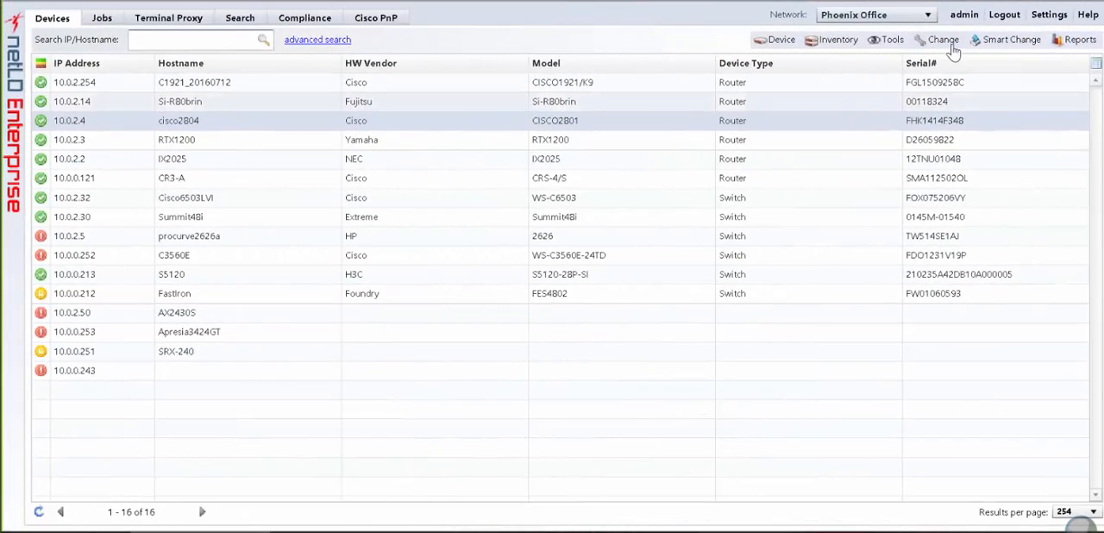
- Assign interface FastEthernet0/1 on cisco2804 to the default VLAN (number 1) and open the assignment's result
left_click(945, 40)
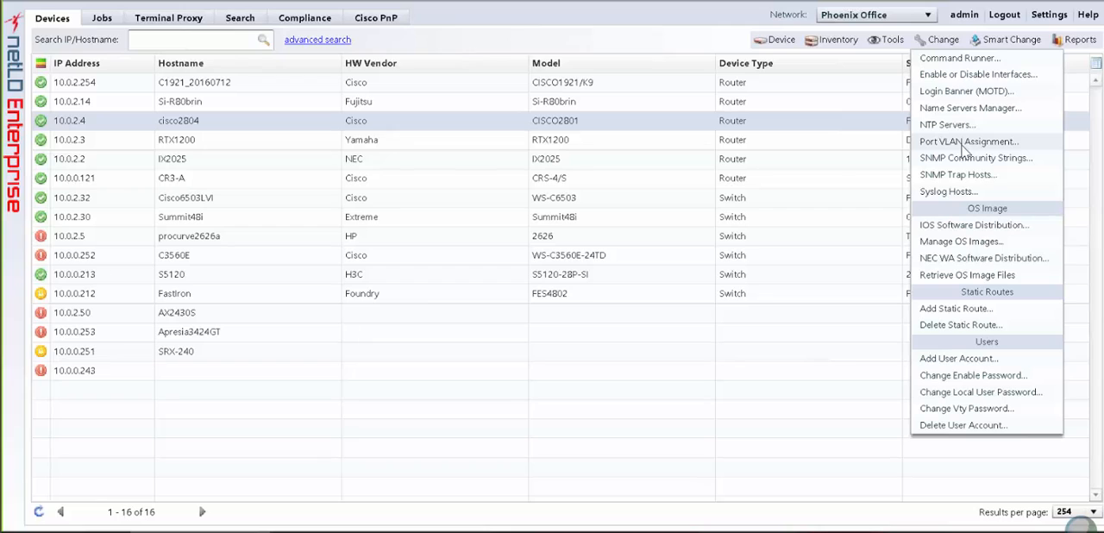
left_click(963, 145)
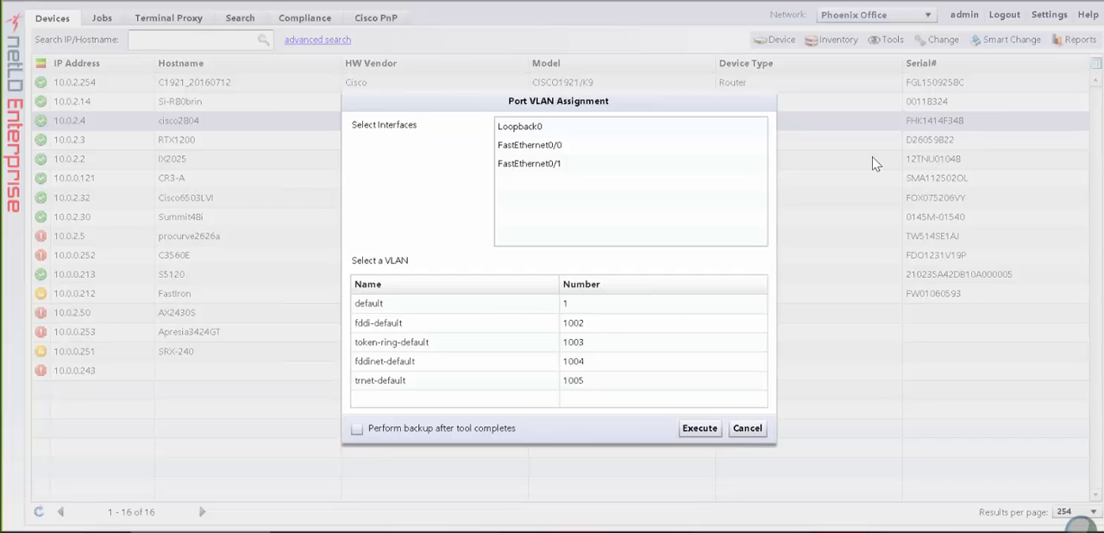
left_click(643, 176)
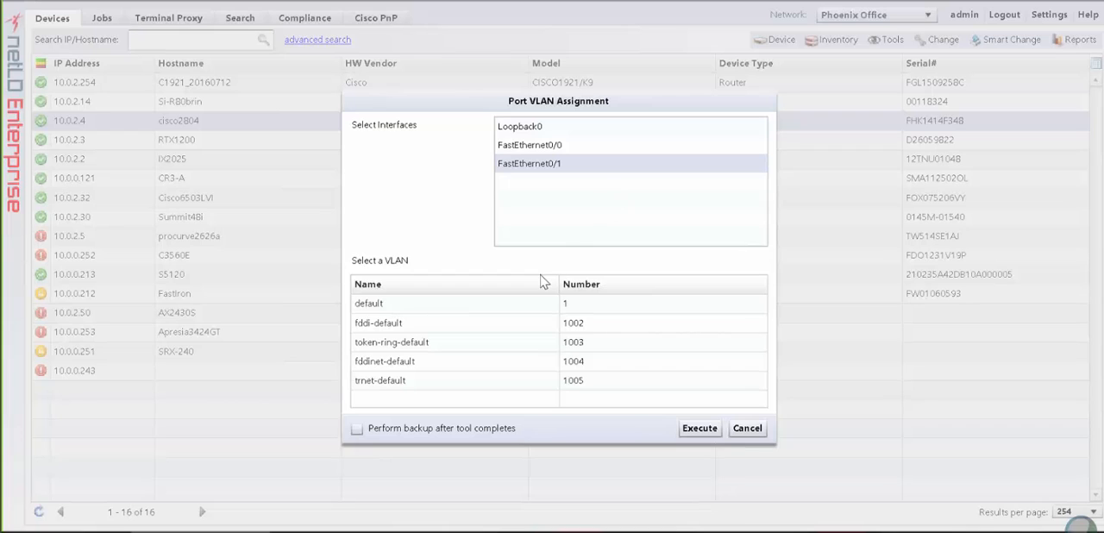
left_click(519, 309)
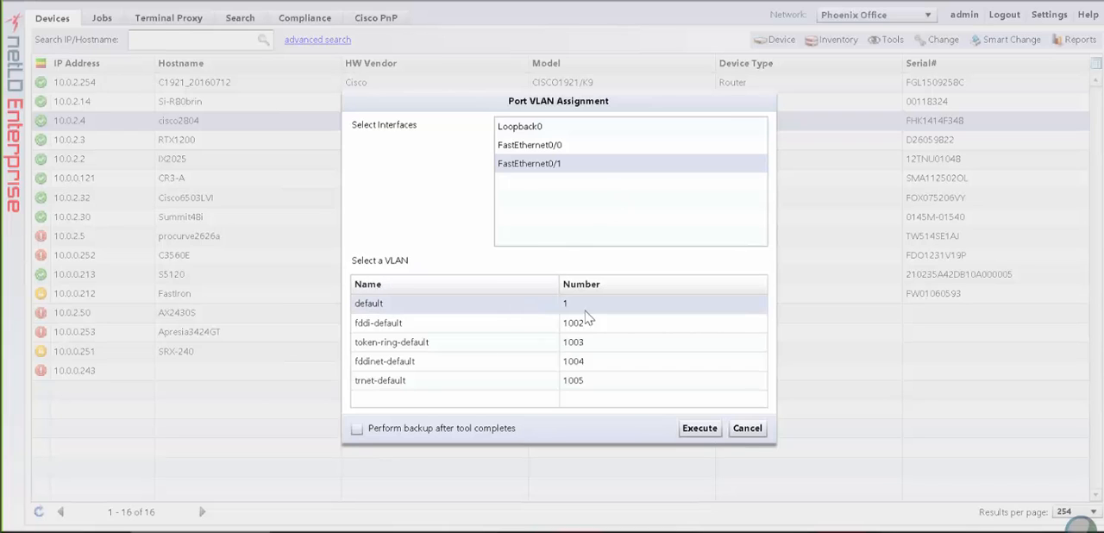
left_click(698, 428)
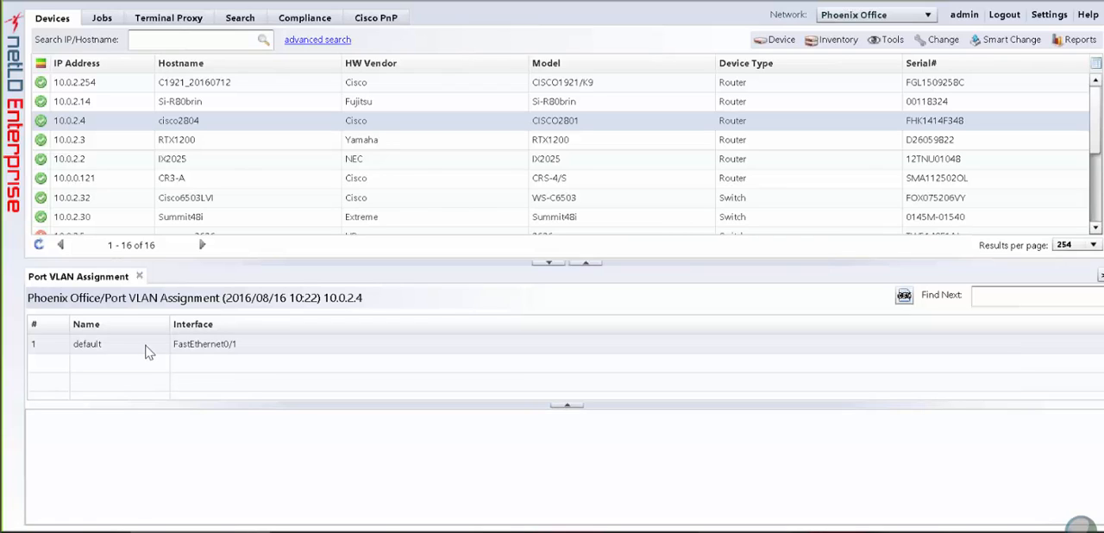
left_click(146, 347)
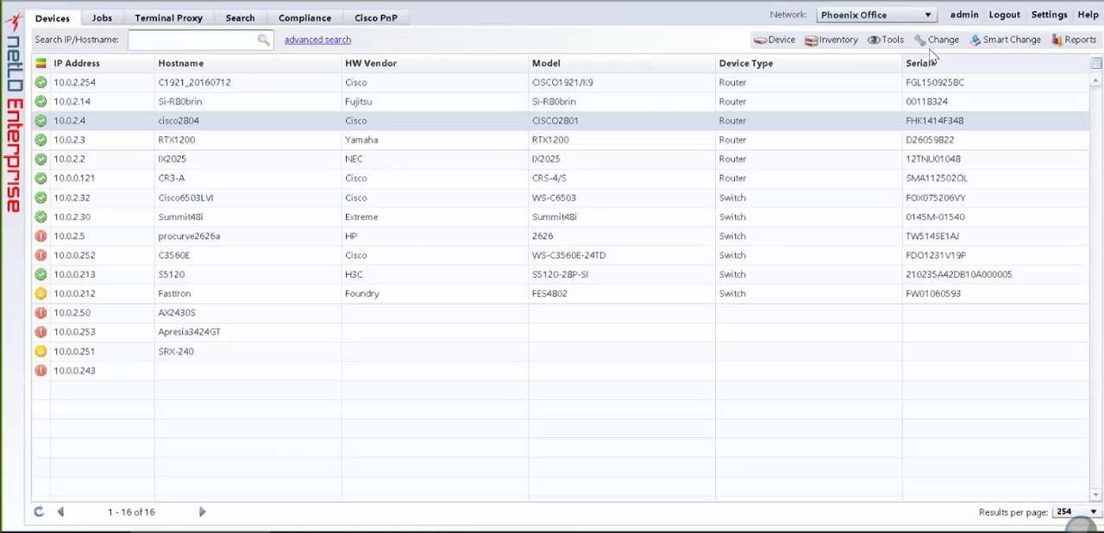
left_click(934, 40)
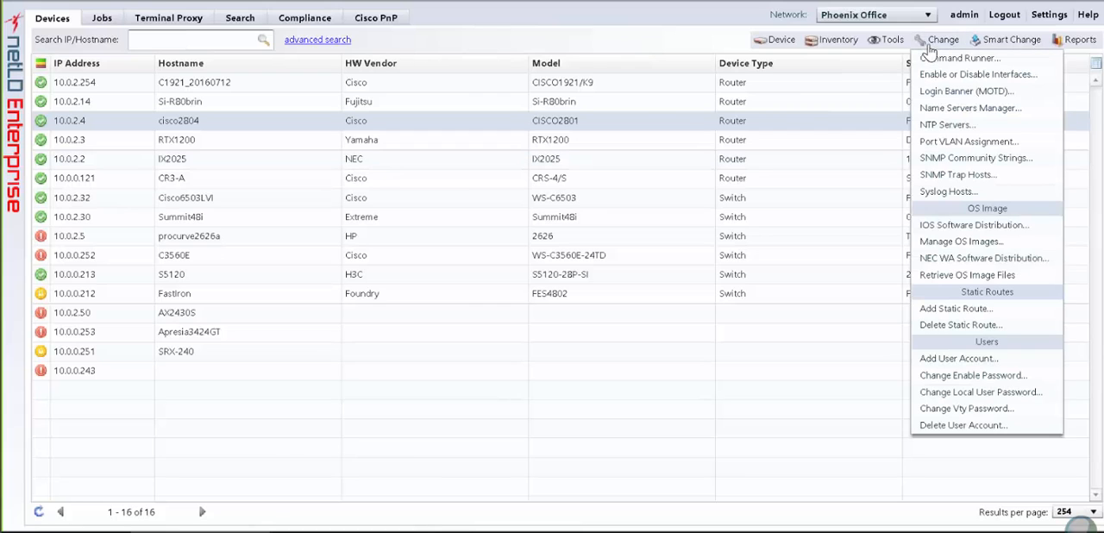
left_click(975, 158)
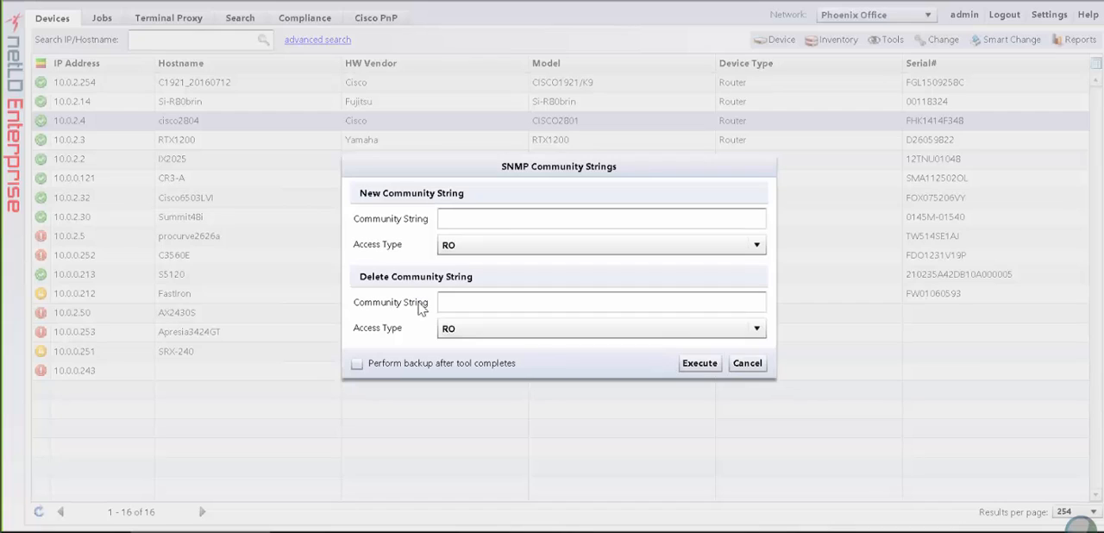
left_click(514, 250)
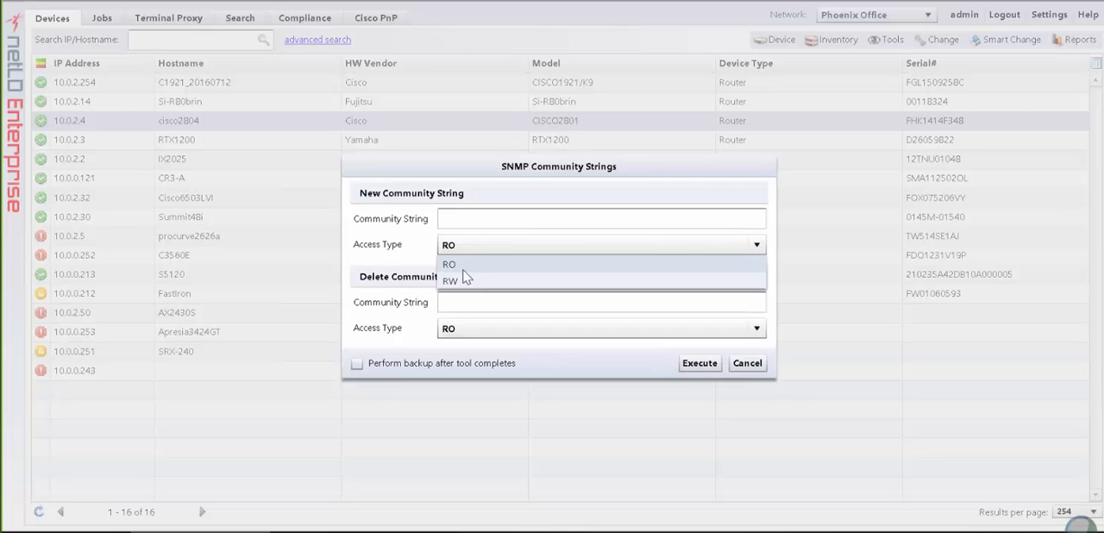
left_click(464, 268)
left_click(481, 222)
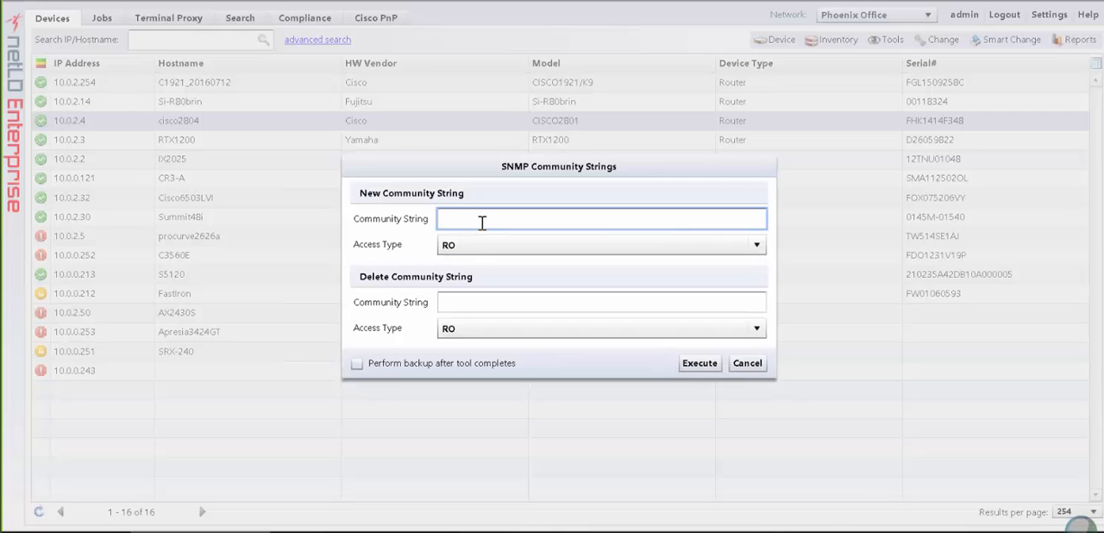
type("public")
left_click(694, 369)
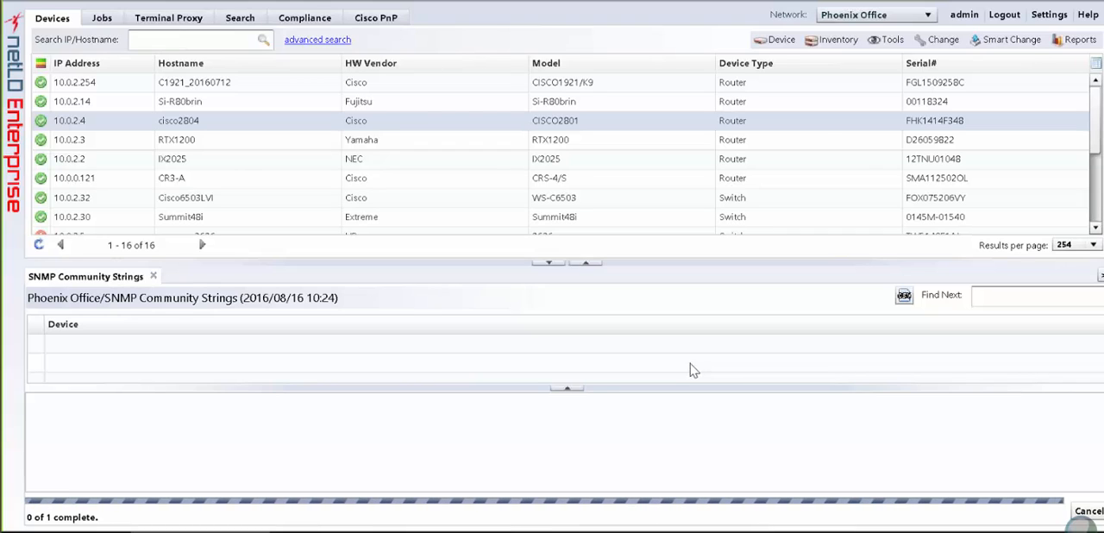
left_click(226, 349)
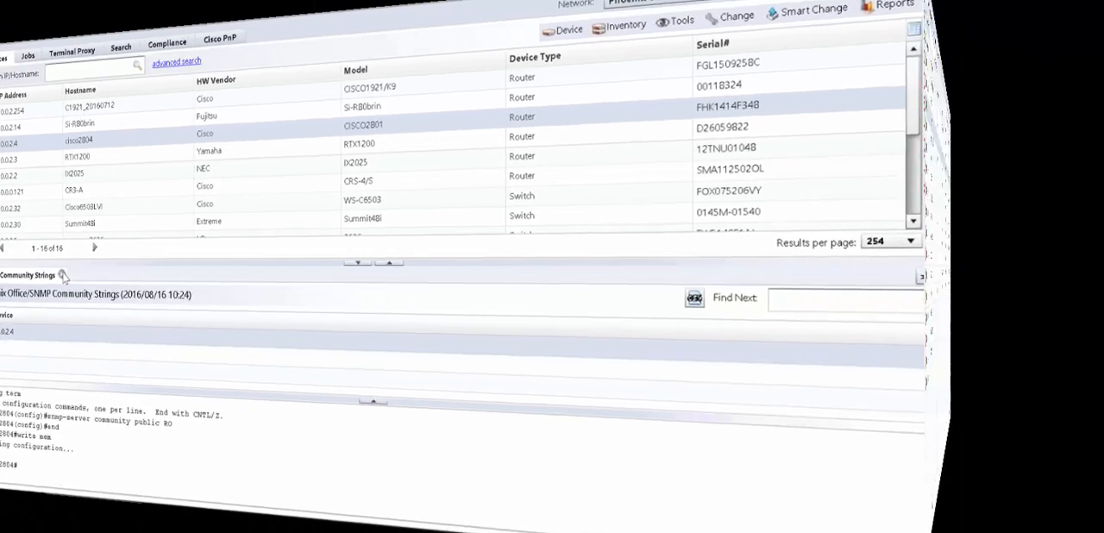
left_click(154, 276)
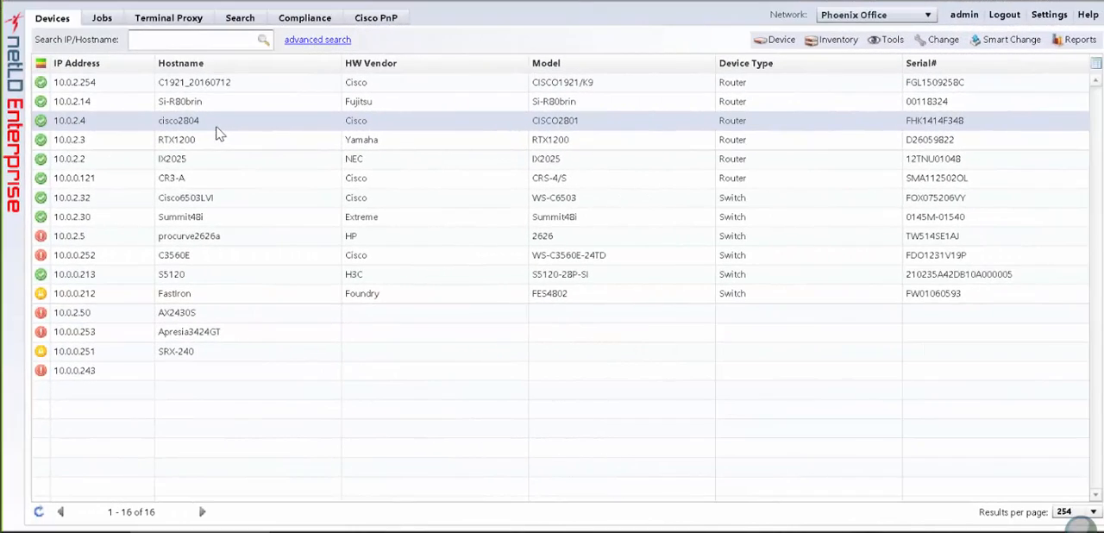
- Add SNMP trap host 192.168.0.63 with community string "public" to cisco2804 and open the device's result
left_click(917, 43)
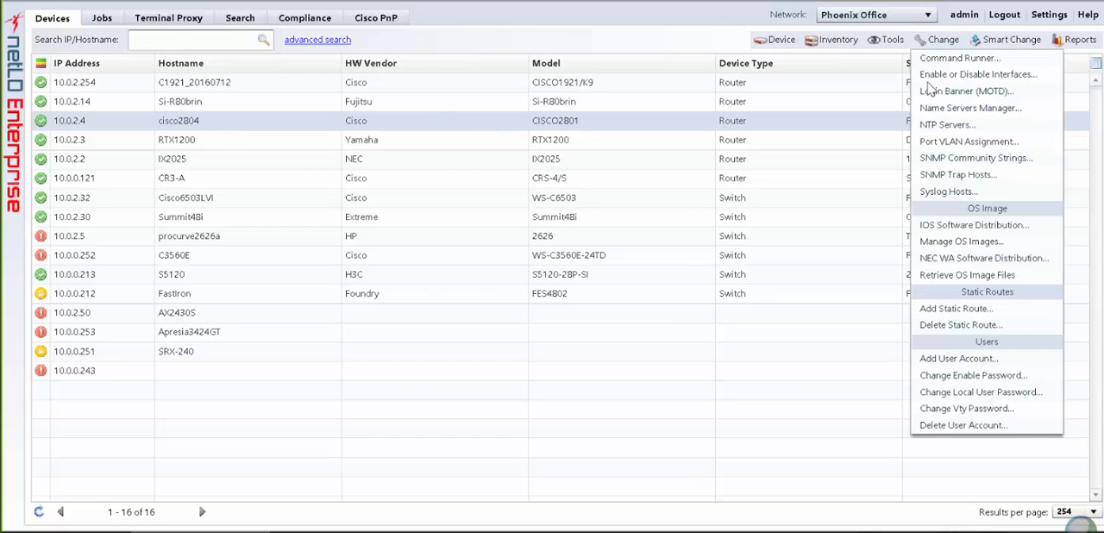
left_click(998, 178)
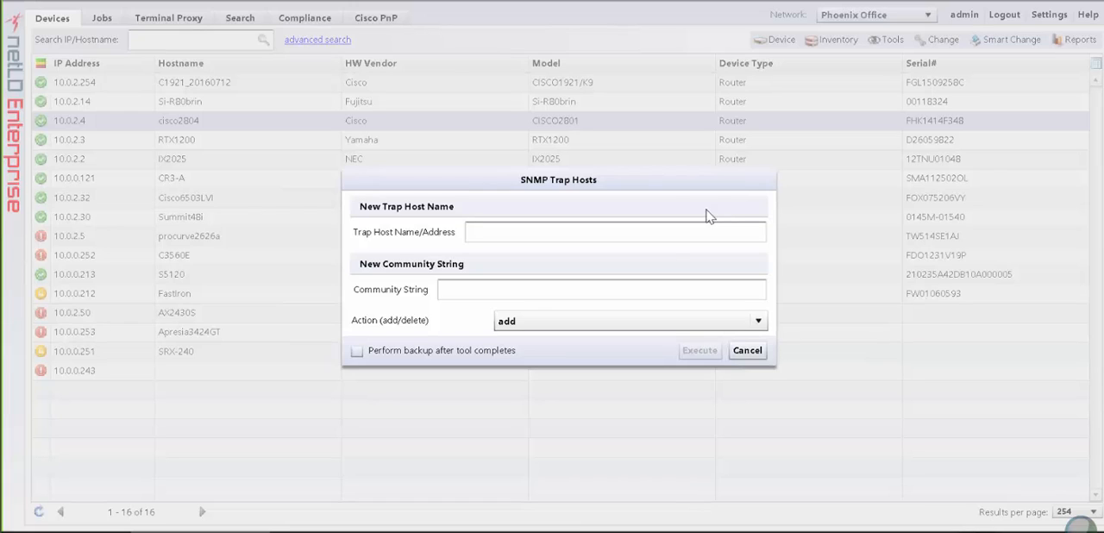
left_click(665, 235)
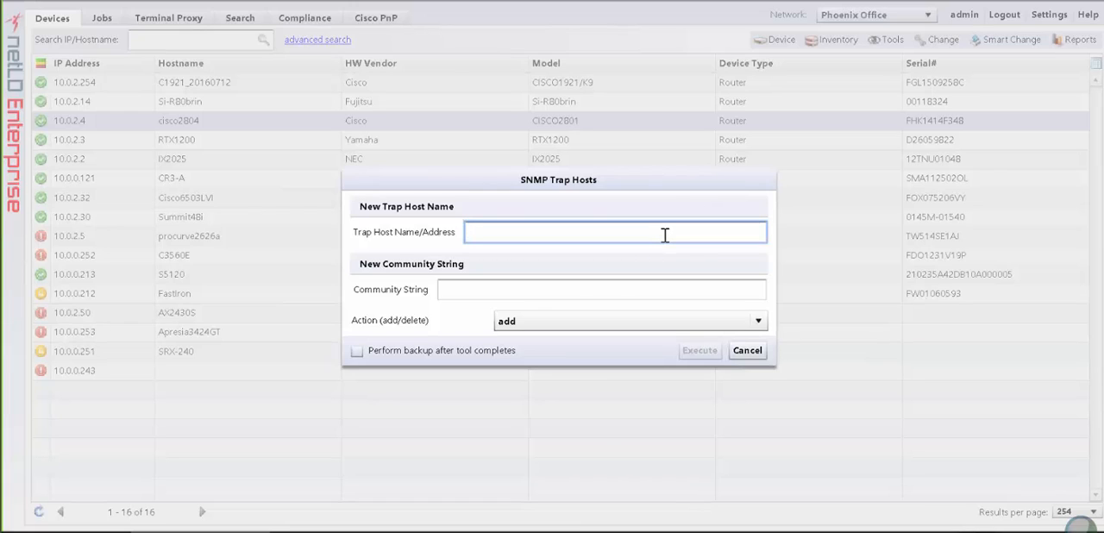
type("192.168.0.63")
left_click(601, 287)
type("public")
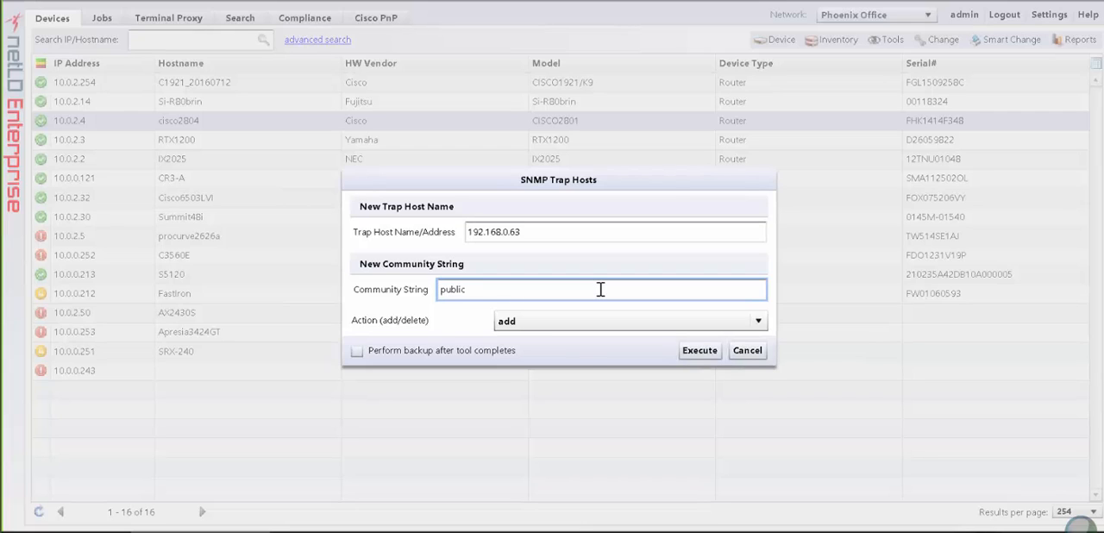
left_click(532, 320)
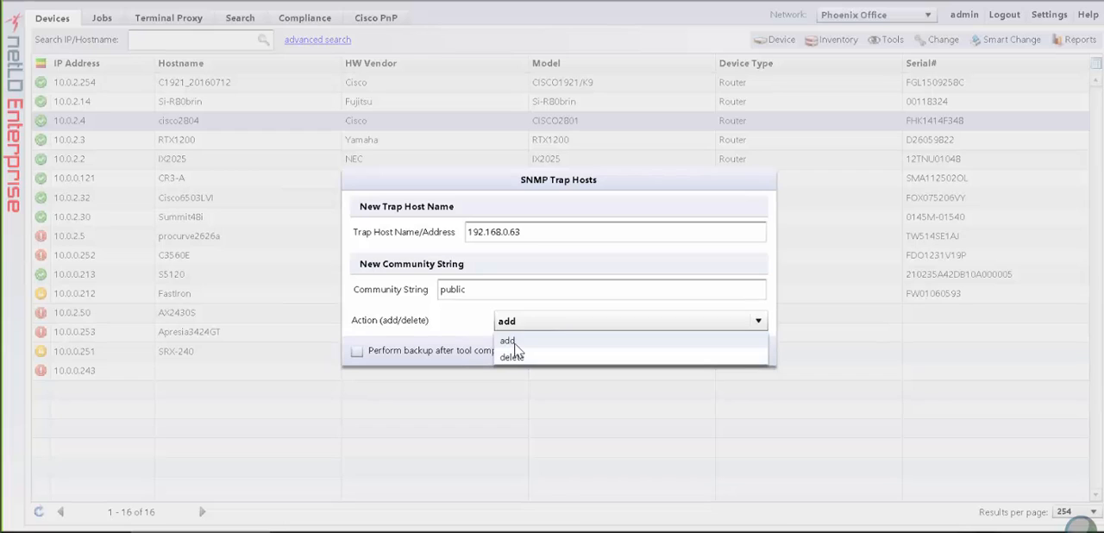
left_click(514, 343)
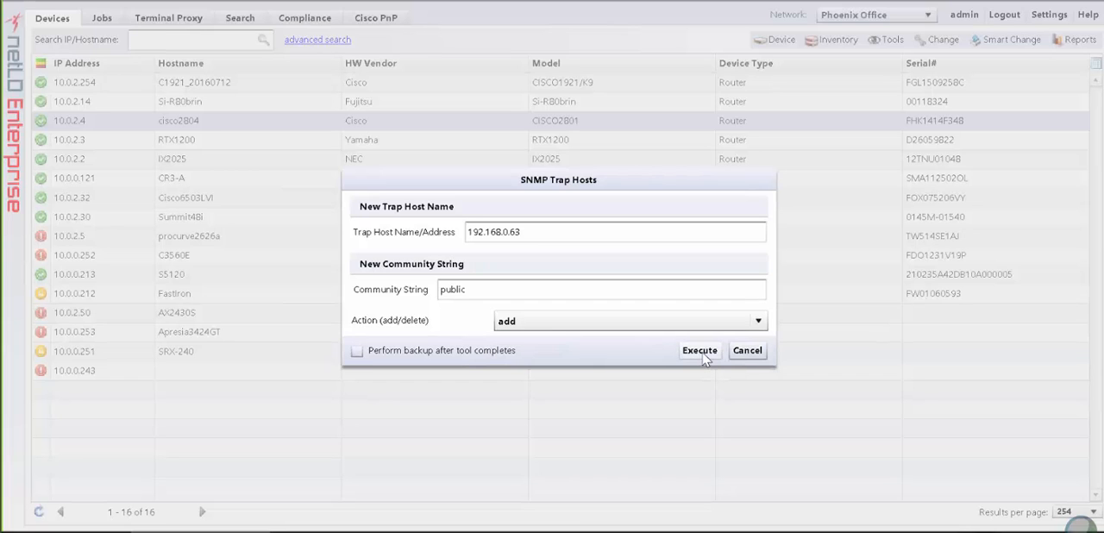
left_click(700, 352)
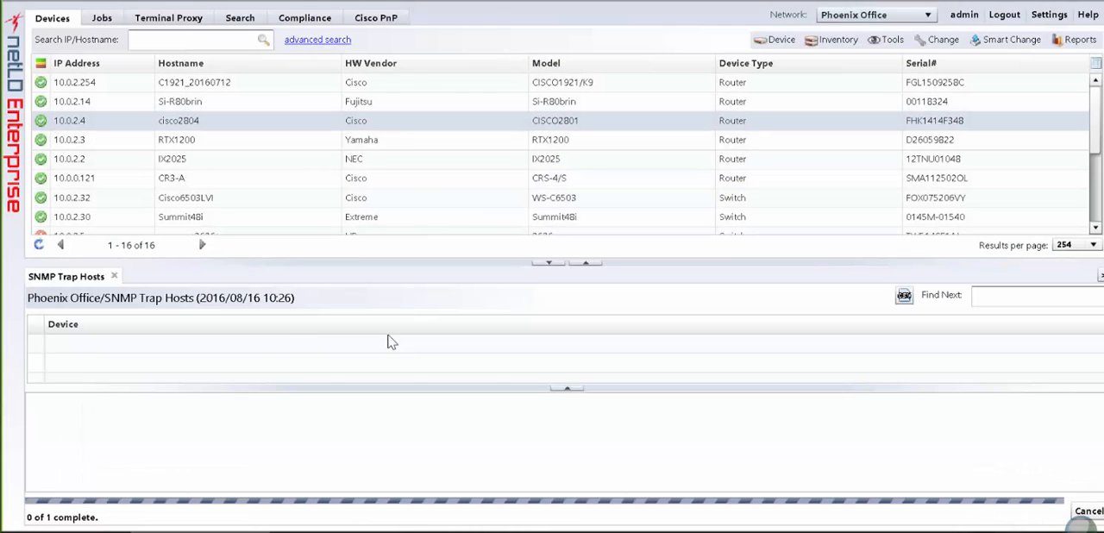
left_click(237, 351)
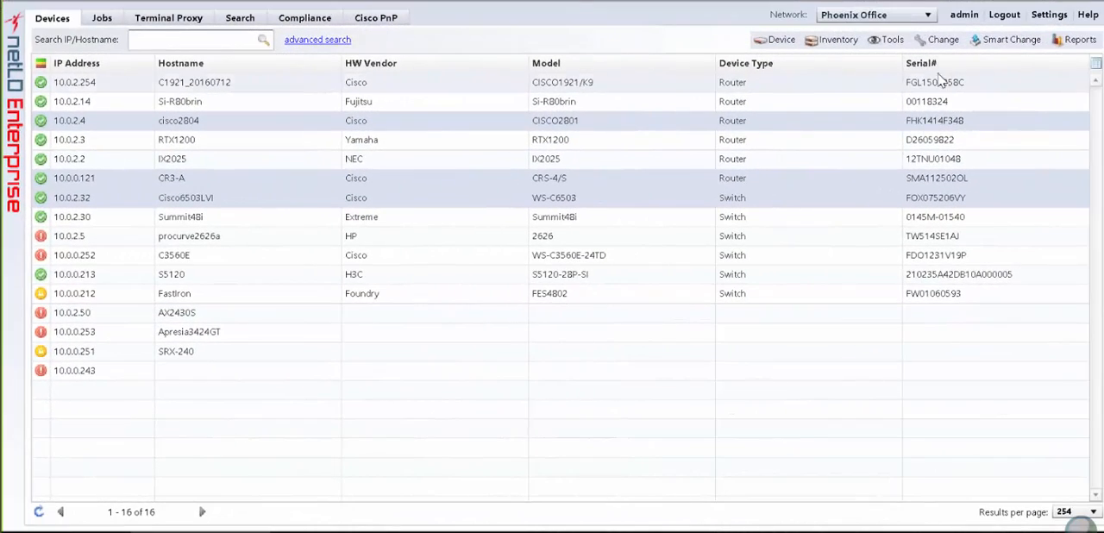
- Add logging host 10.0.0.1 and remove 10.0.0.2 on cisco2804, CR3-A and Cisco6503LVI, then view the results for 10.0.2.32 and 10.0.2.4
left_click(938, 41)
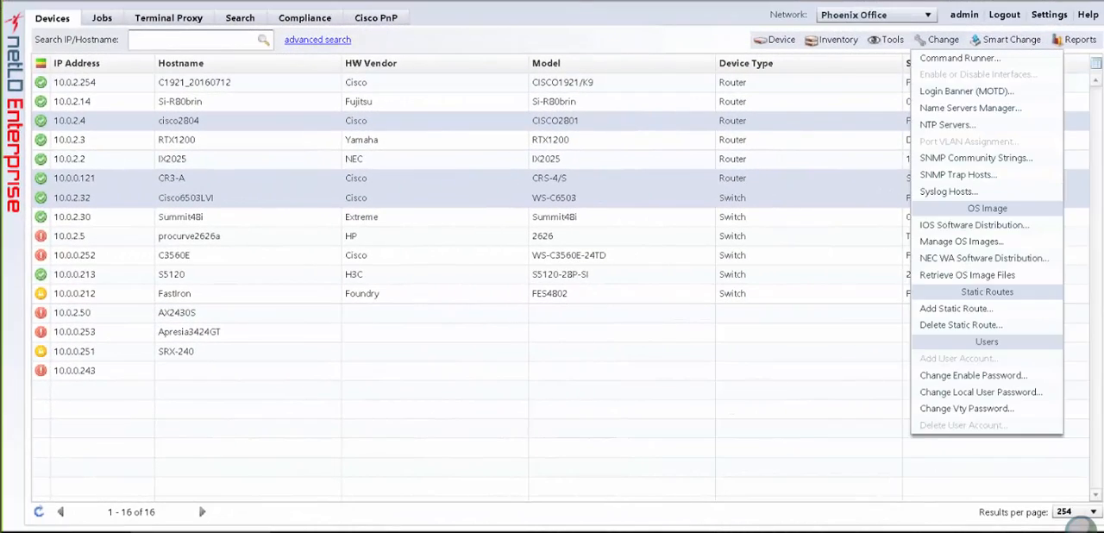
left_click(961, 195)
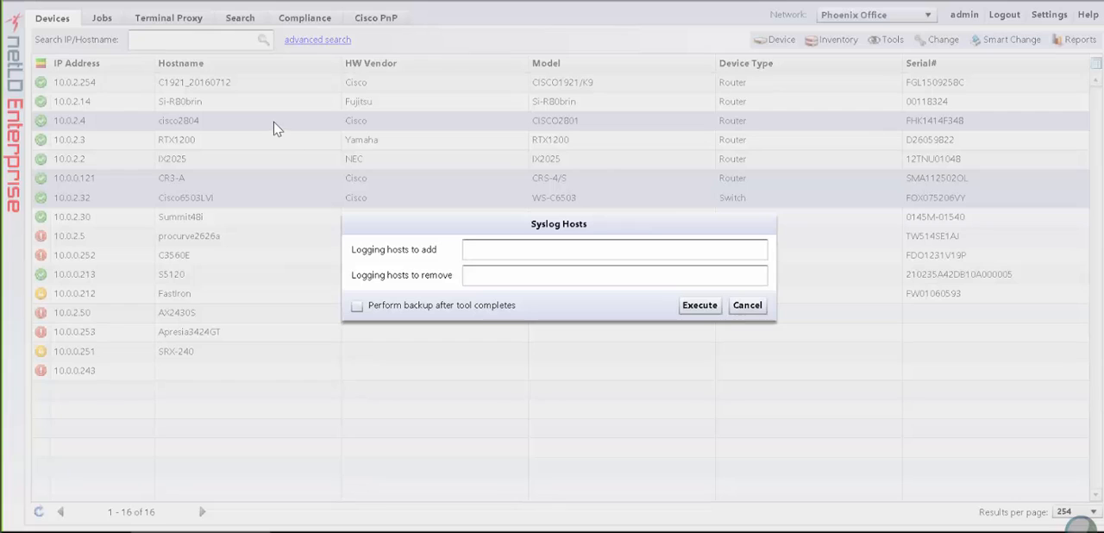
left_click(504, 252)
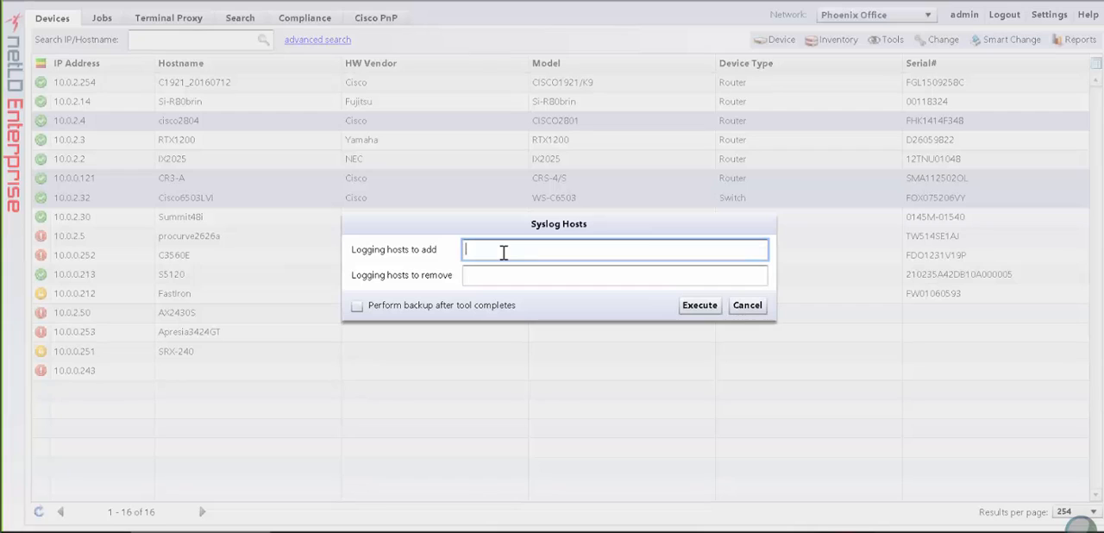
type(".0.0.1")
key("Tab")
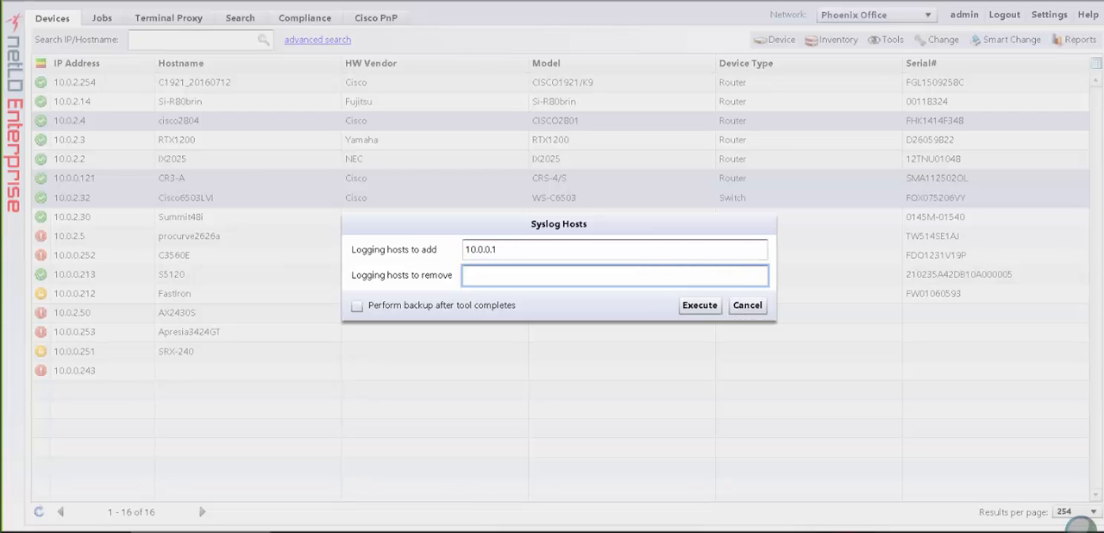
type("10.0.0.2")
left_click(705, 307)
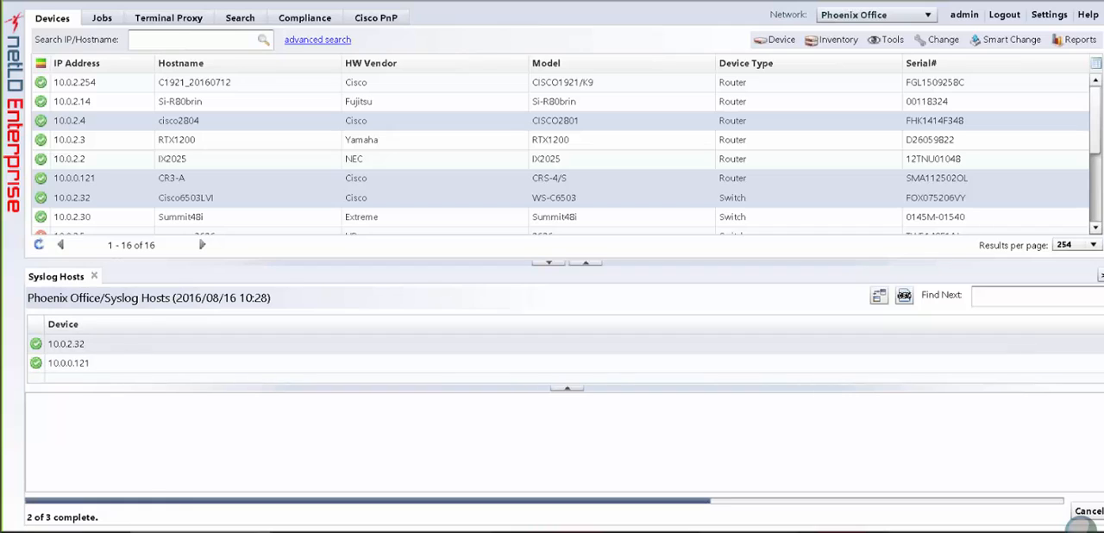
left_click(104, 350)
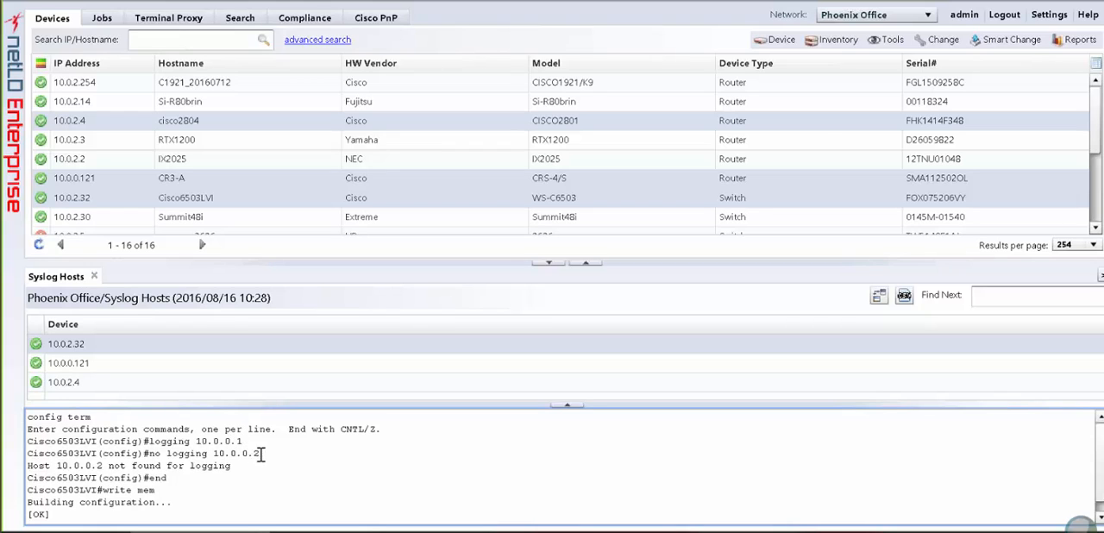
left_click(195, 383)
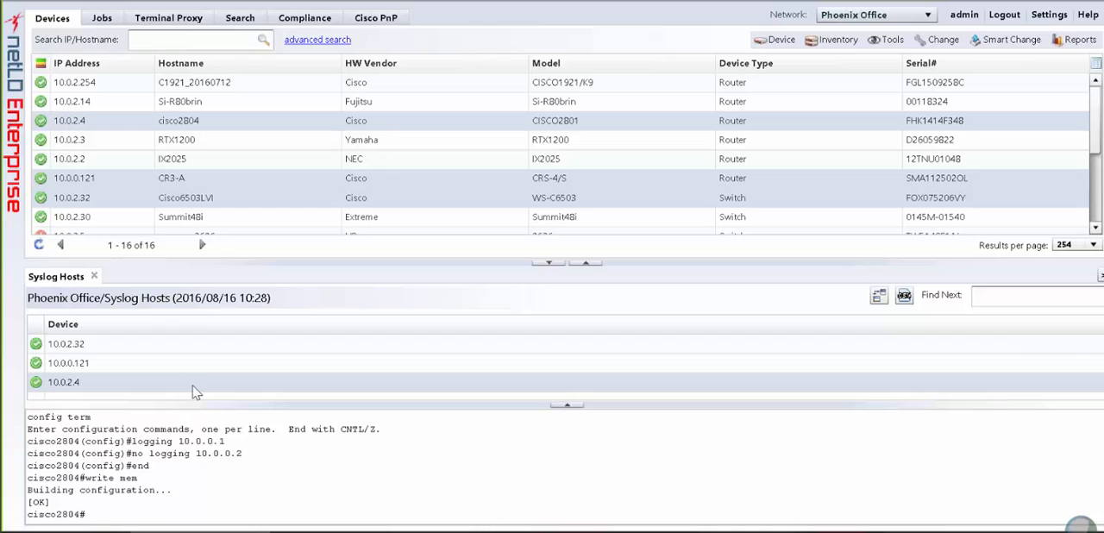